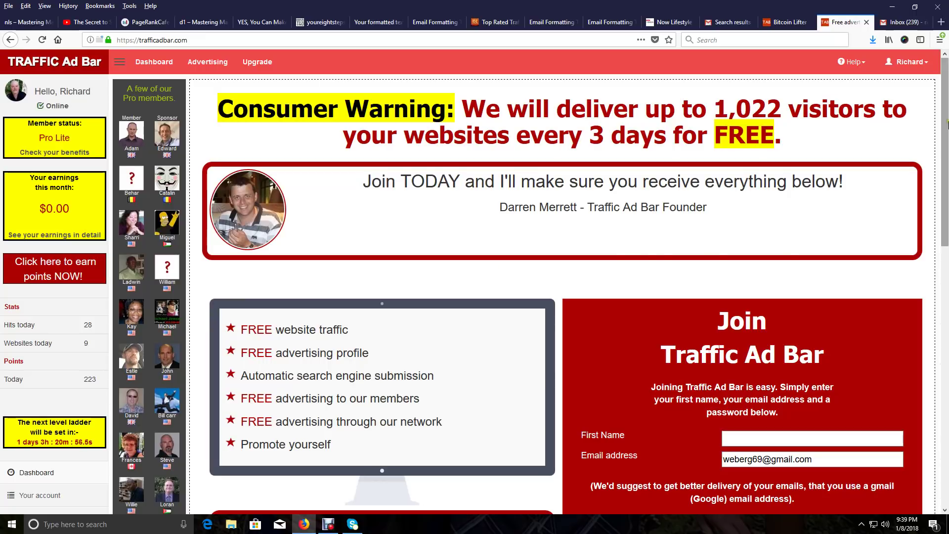
- Switch to the Now Lifestyle members site and open the Traffic Exchange Pages among the Opportunity promo links
click(671, 24)
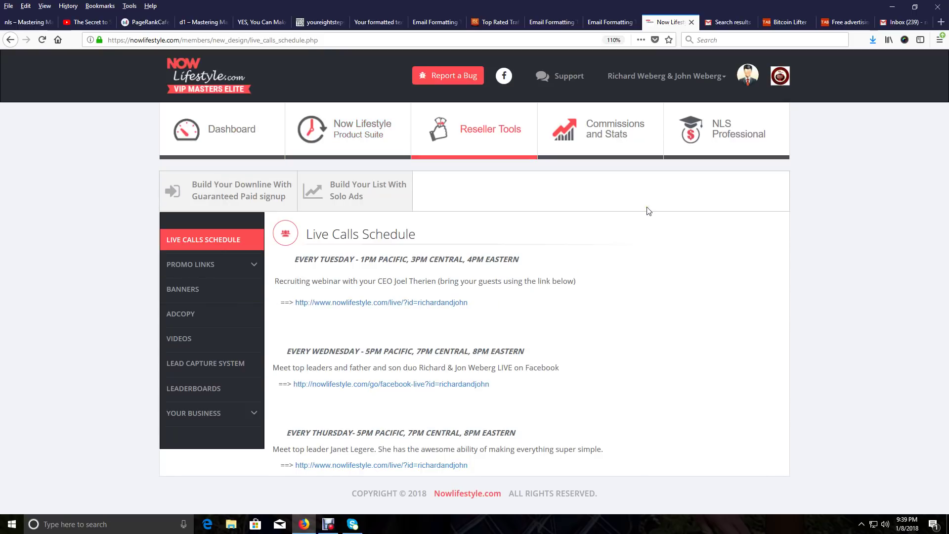
click(494, 130)
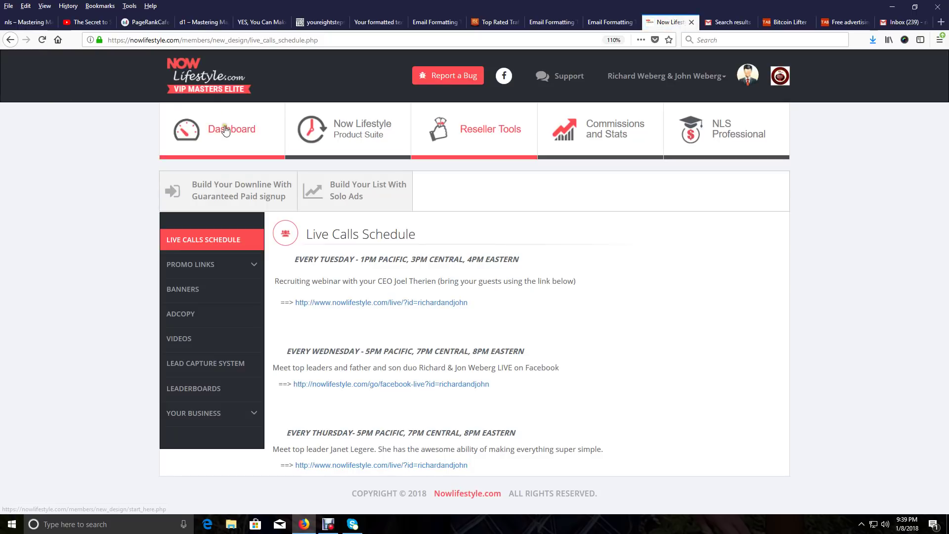
click(232, 264)
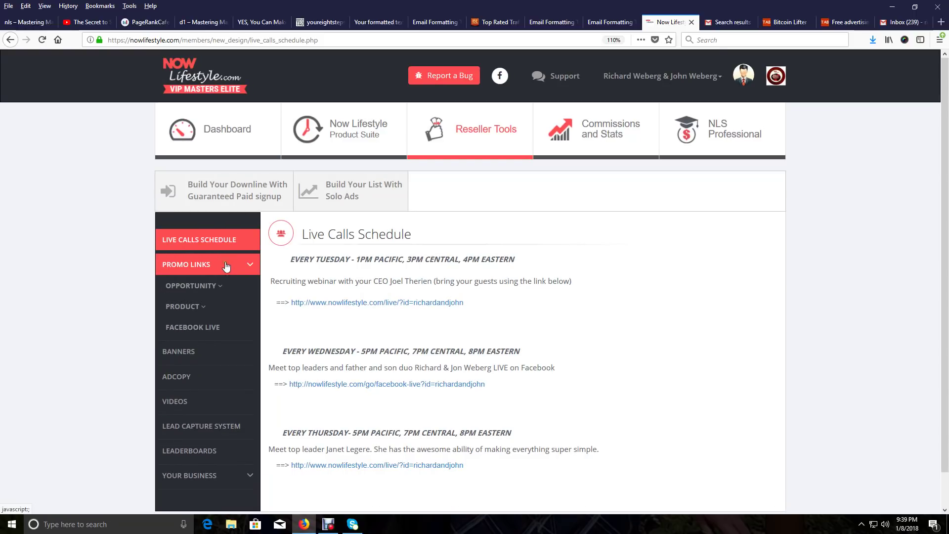
click(213, 286)
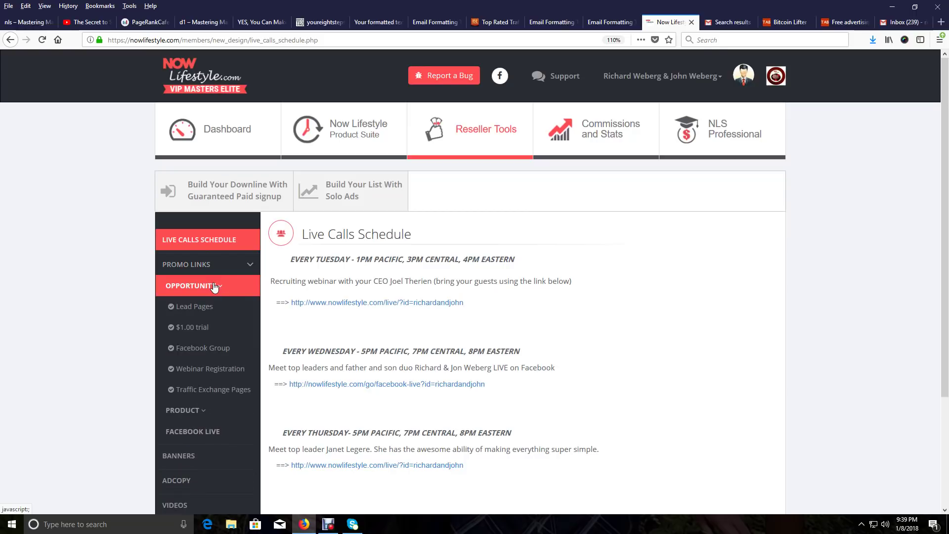
scroll(214, 287, down, 2)
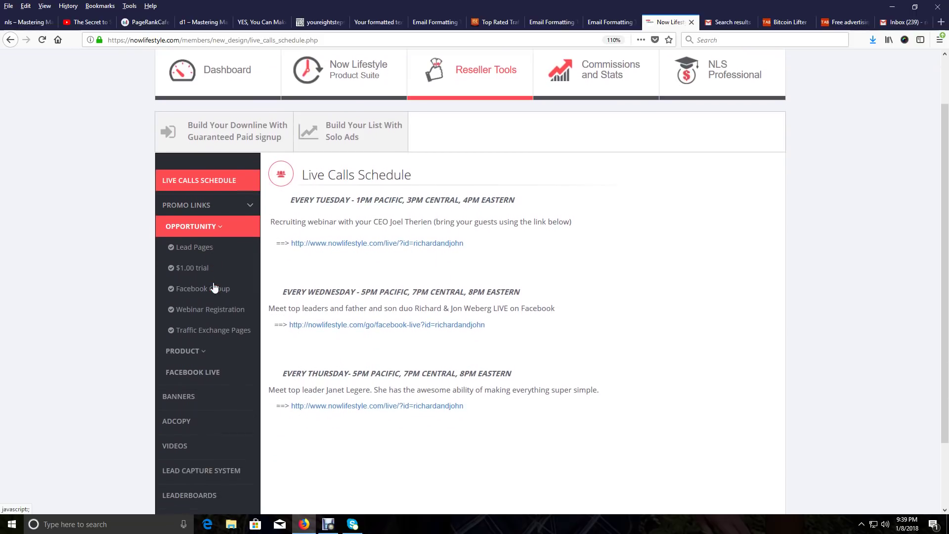
click(226, 334)
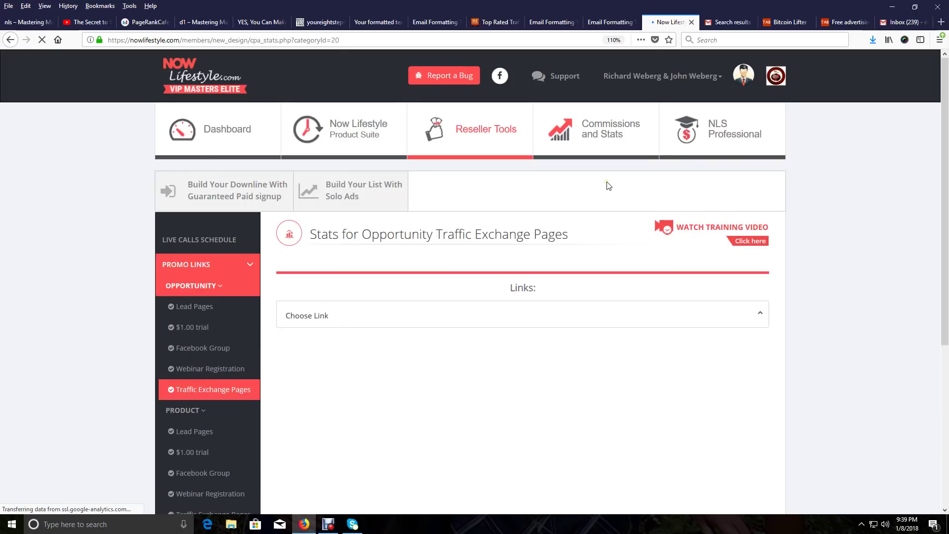
scroll(464, 329, down, 2)
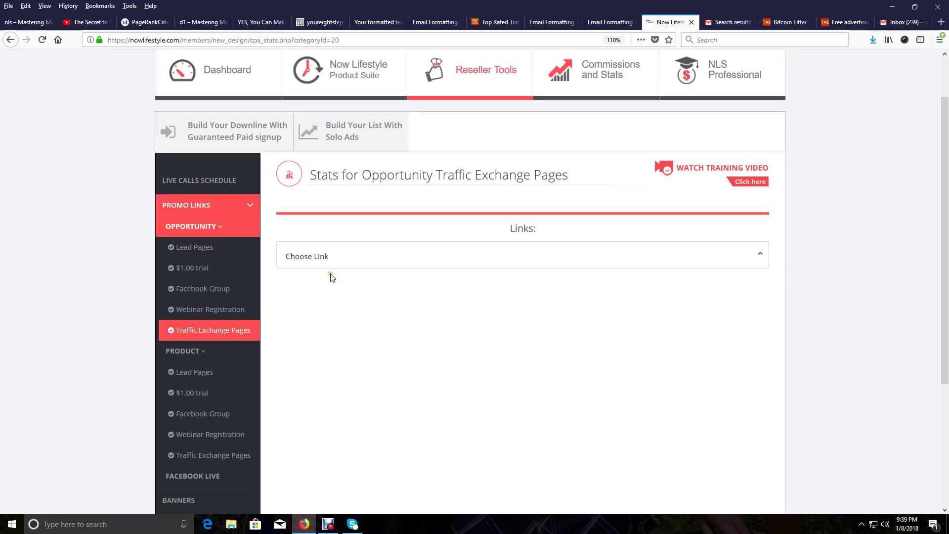
click(636, 257)
scroll(633, 265, down, 2)
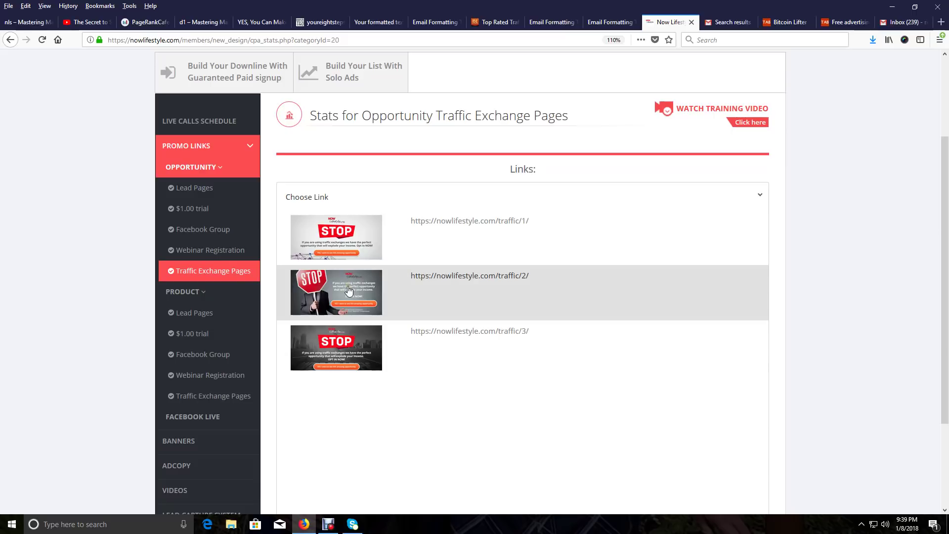
click(348, 290)
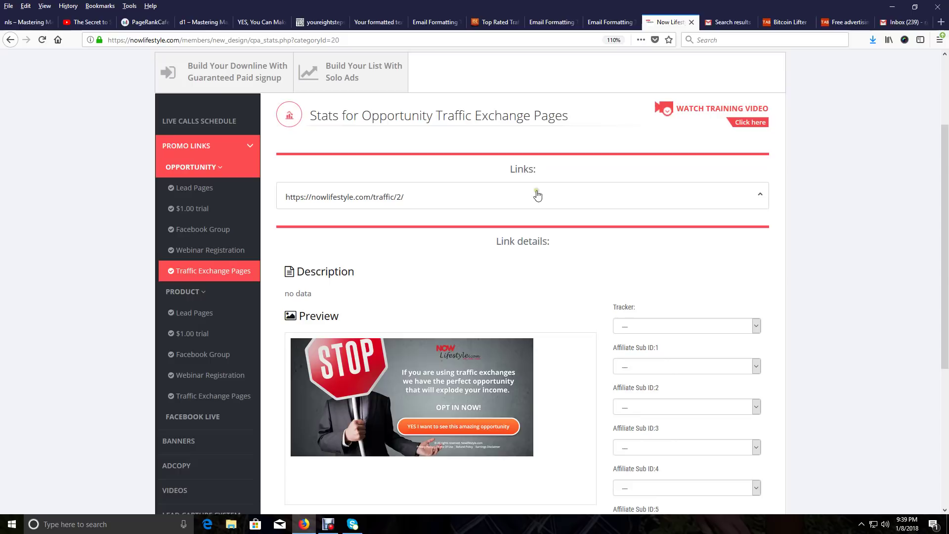
scroll(571, 289, down, 4)
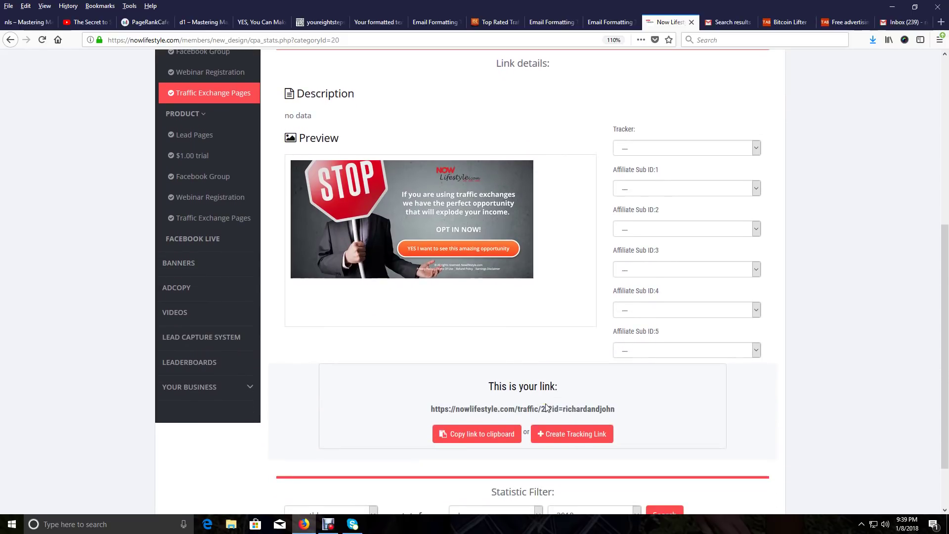
scroll(546, 407, up, 1)
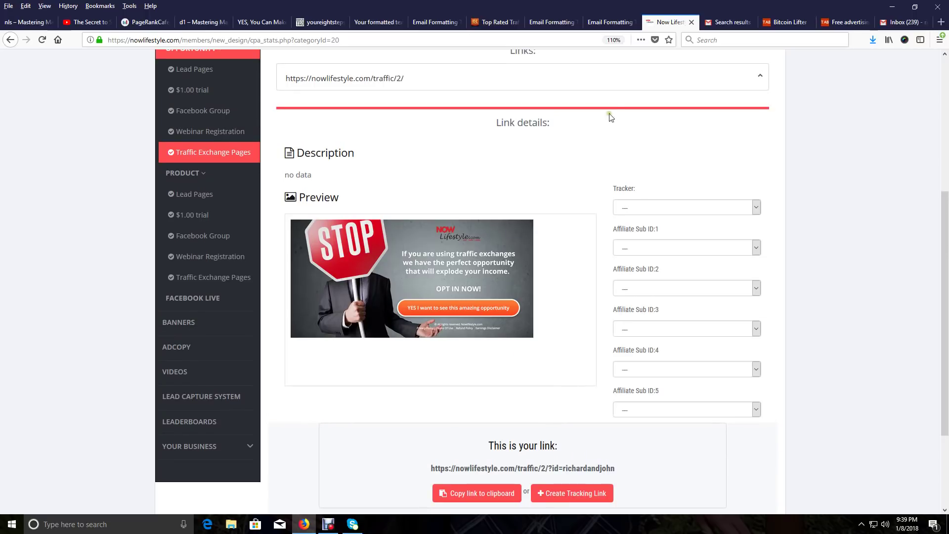
click(592, 81)
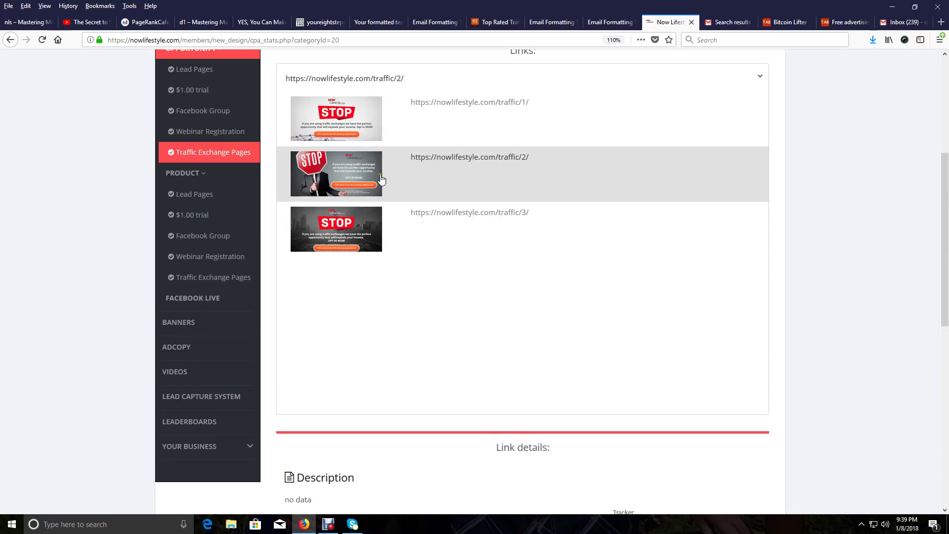
click(347, 227)
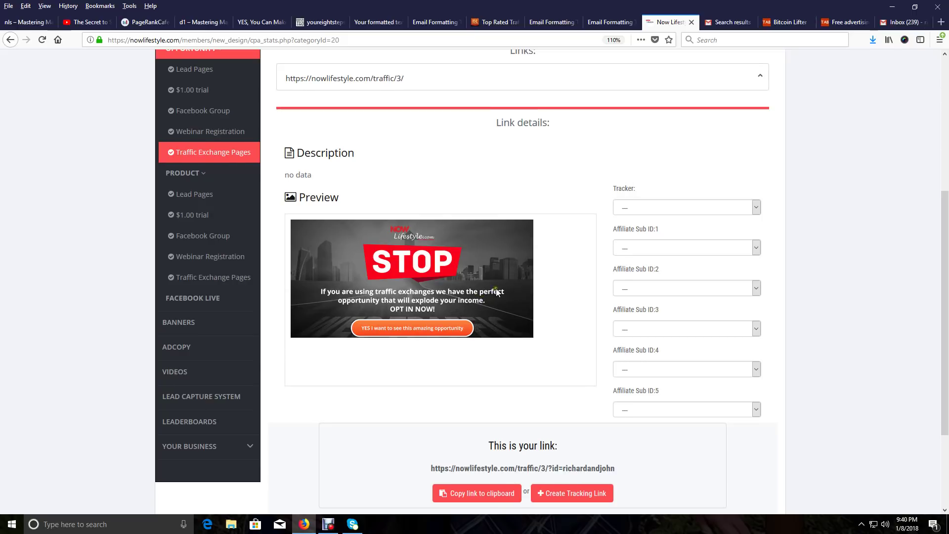
scroll(497, 290, up, 2)
scroll(497, 289, down, 2)
- Switch to Traffic Ad Bar and open the advertising page that lists the promoted websites
click(842, 22)
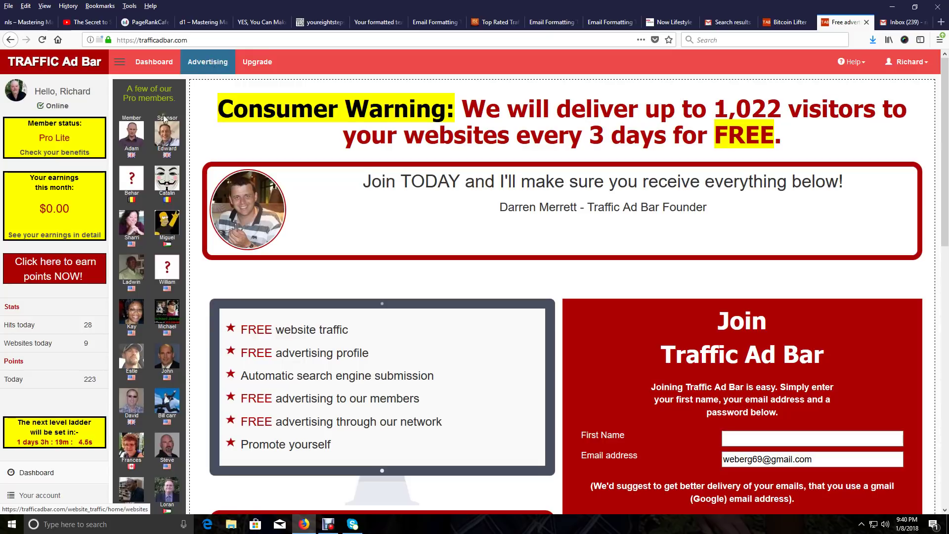
scroll(67, 239, down, 5)
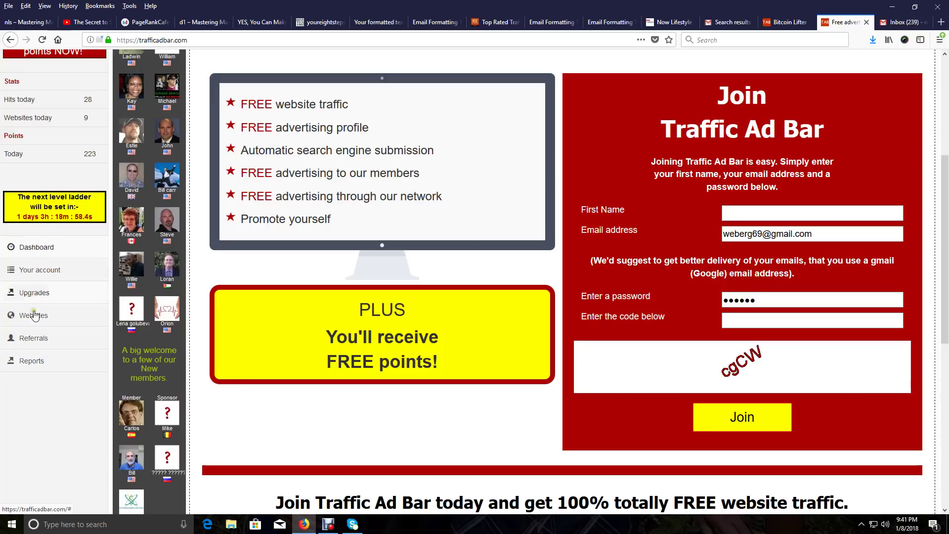
click(797, 323)
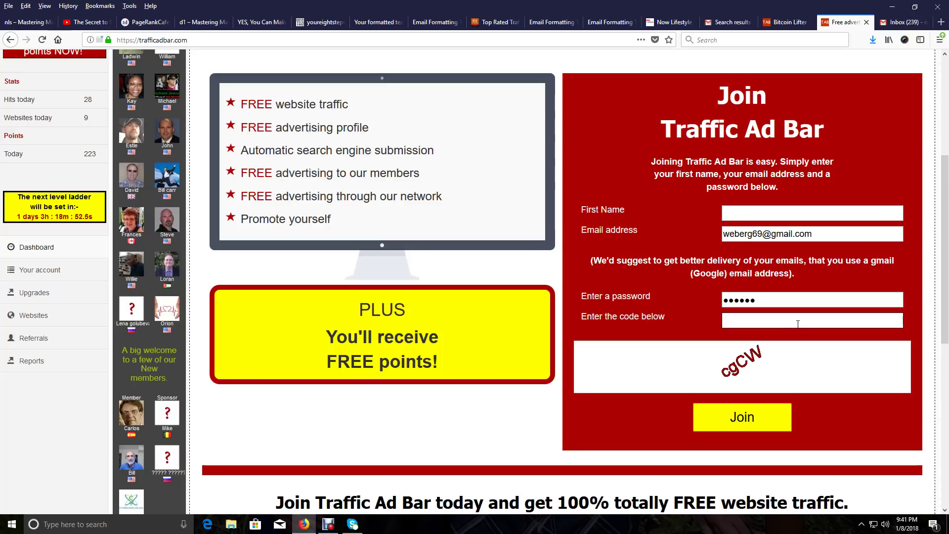
scroll(498, 317, up, 4)
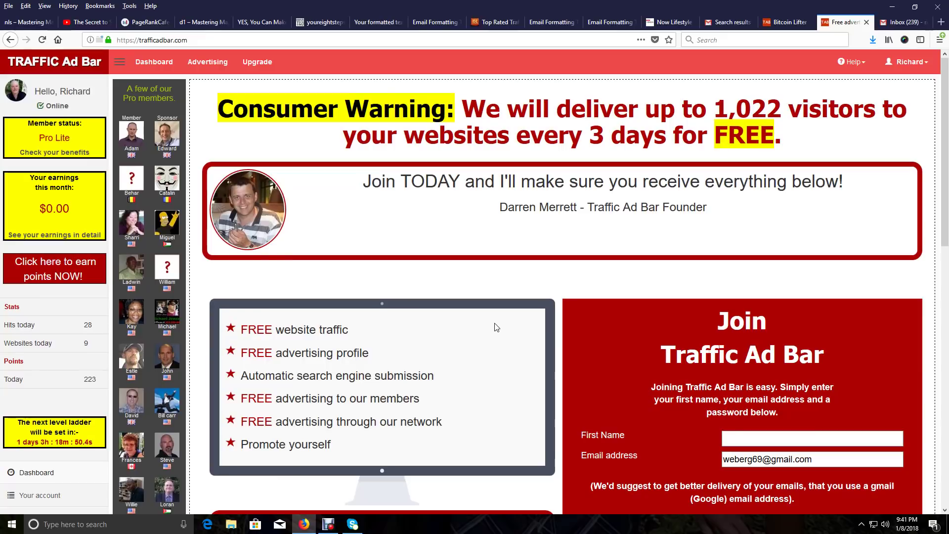
click(212, 65)
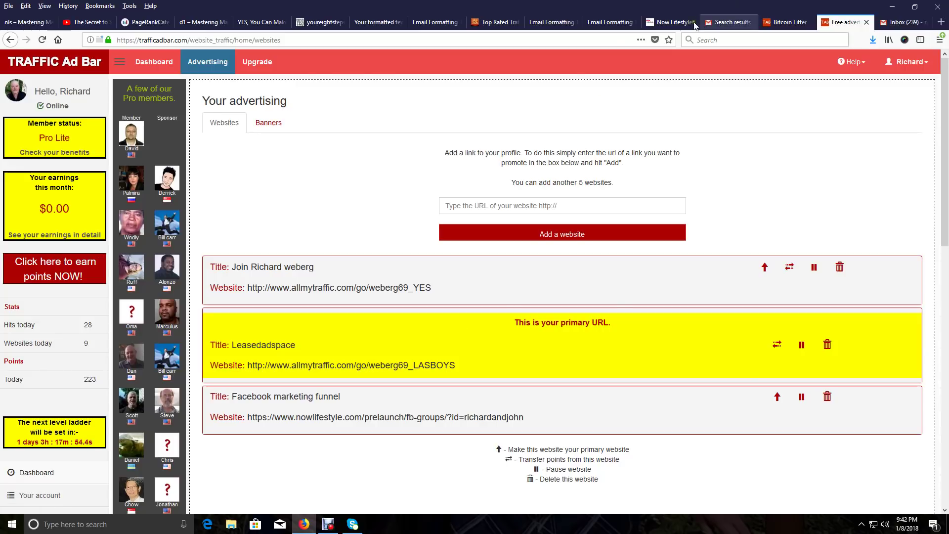
- Return to Now Lifestyle and copy the full personal link of the traffic/3 page
click(670, 22)
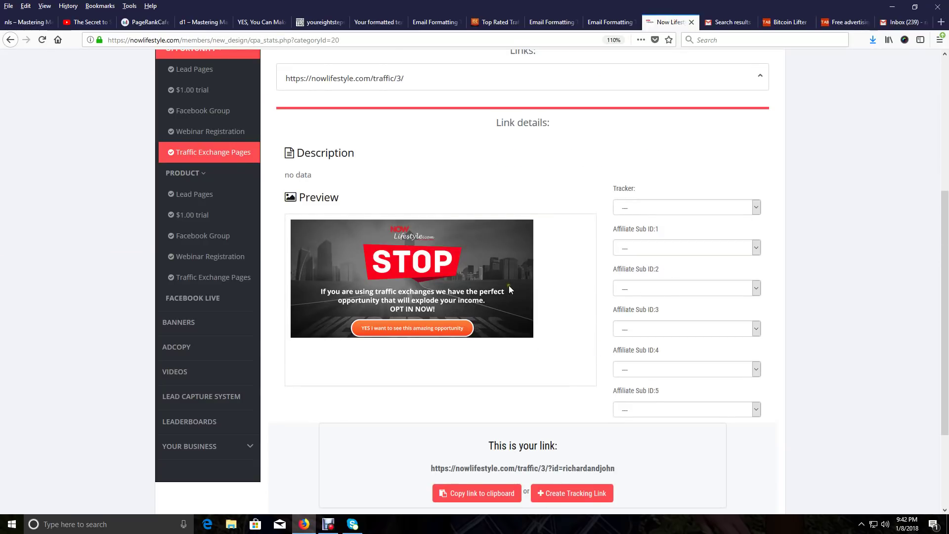
scroll(514, 287, up, 5)
scroll(523, 291, down, 6)
scroll(523, 292, down, 3)
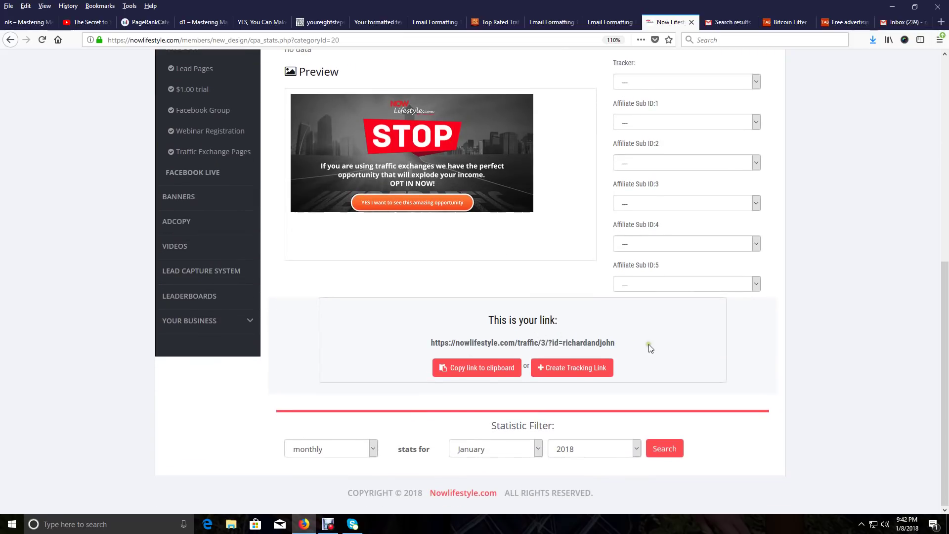
drag(616, 342, 434, 340)
key(ctrl+c)
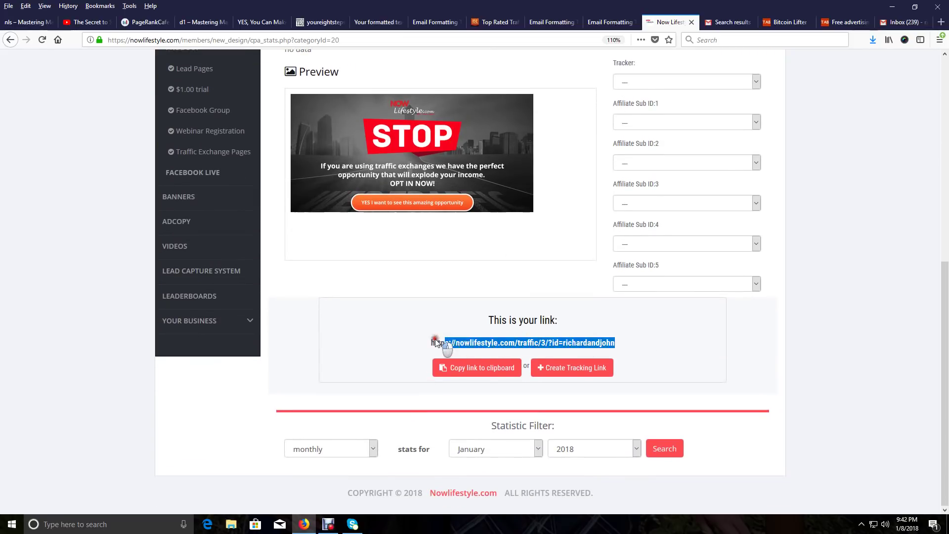
right_click(442, 342)
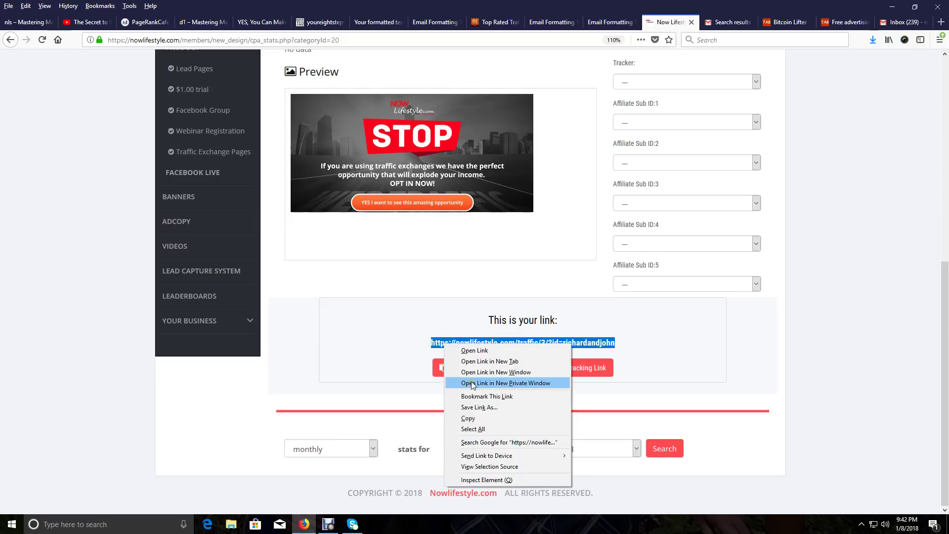
click(475, 417)
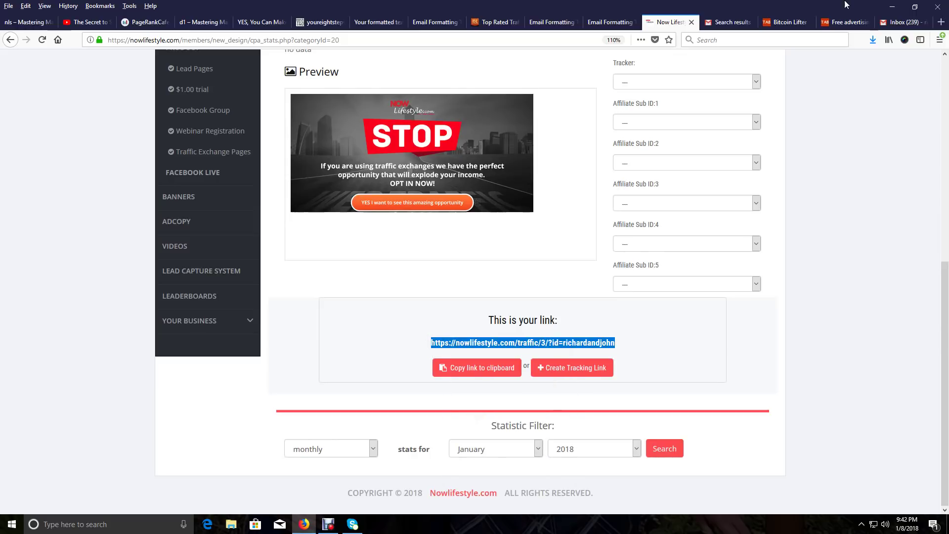
- Switch to Traffic Ad Bar and add the copied nowlifestyle.com/traffic/3/ link as a new website
click(834, 24)
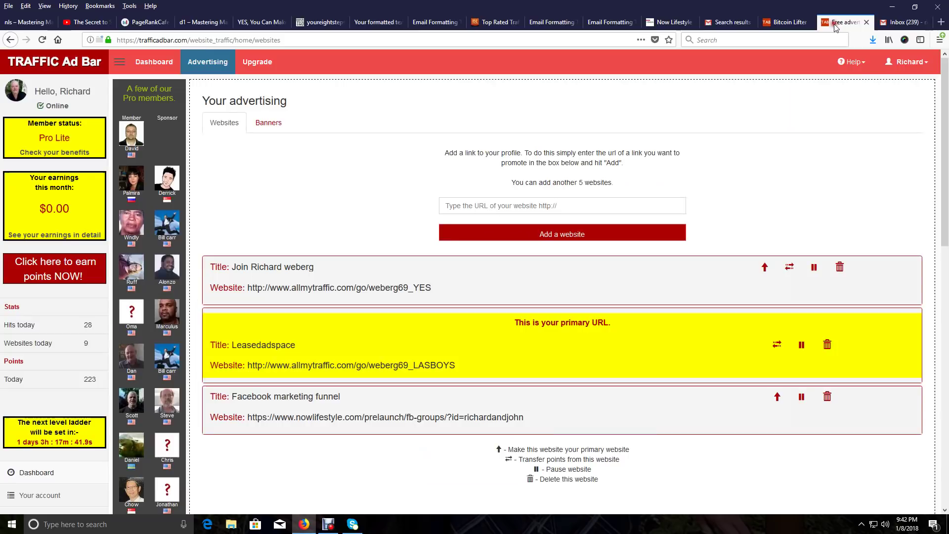
click(502, 207)
right_click(503, 207)
click(530, 250)
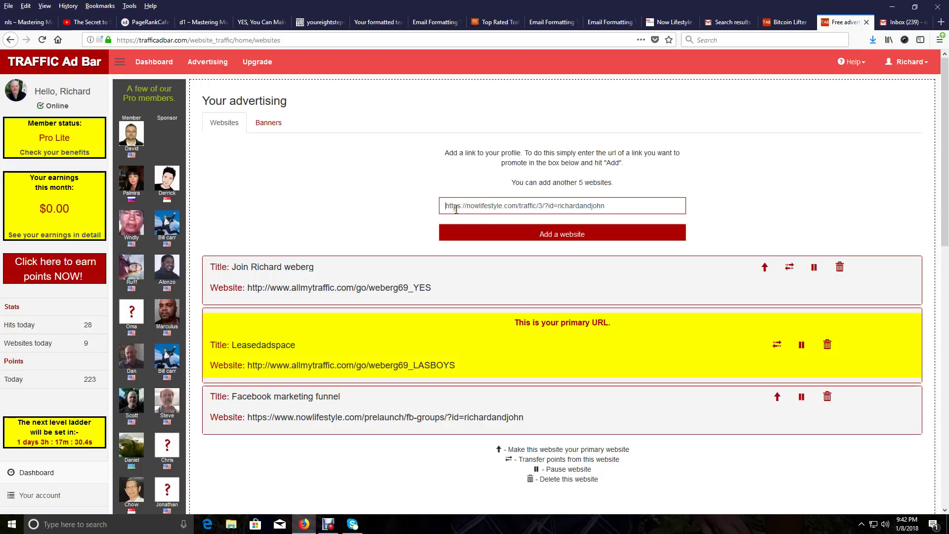
click(554, 234)
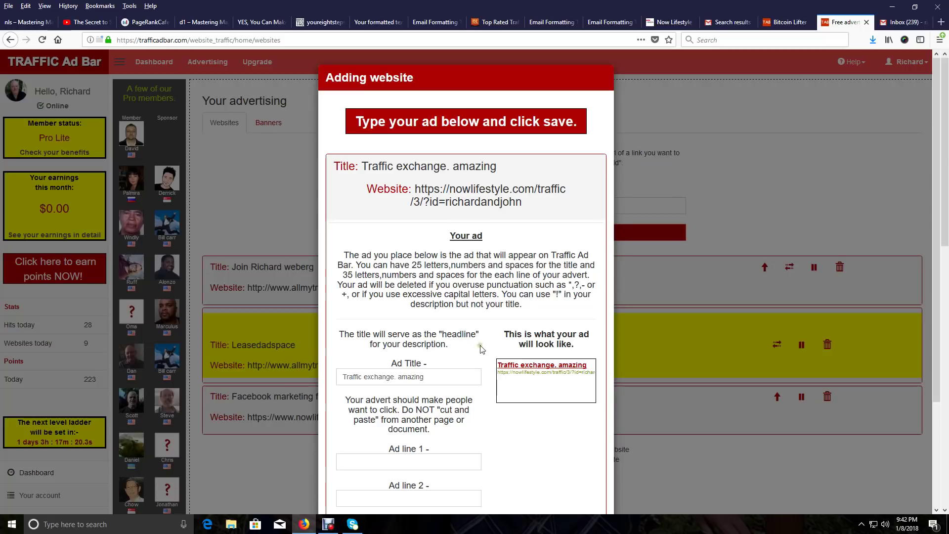
- Replace the suggested ad title with "Attention traffic exchang"
scroll(478, 345, down, 2)
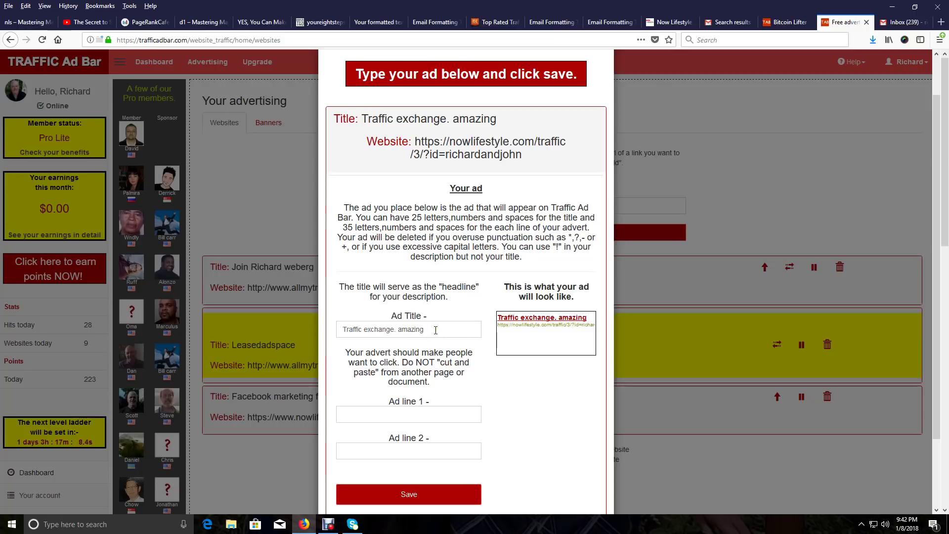
drag(435, 330, 342, 332)
key(BackSpace)
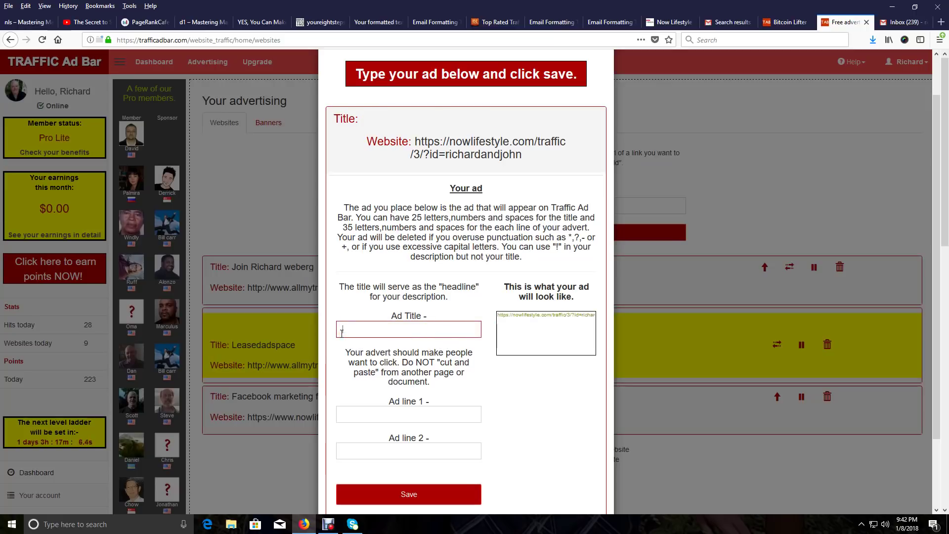
text(Att)
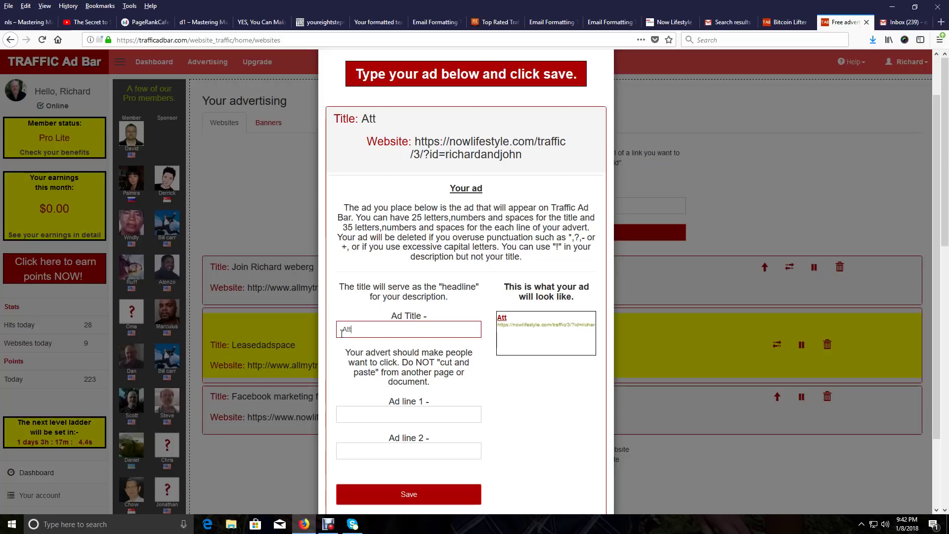
text(ention)
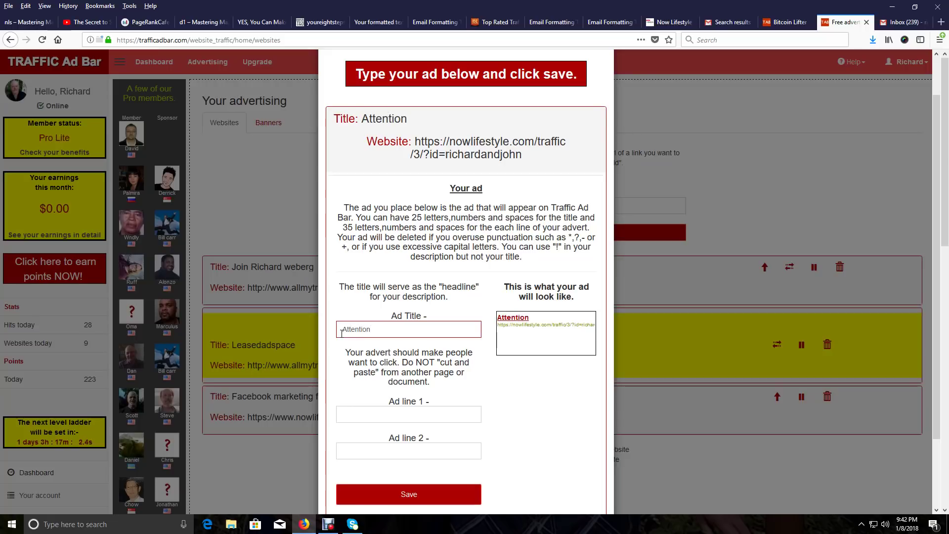
text( traffic exchang)
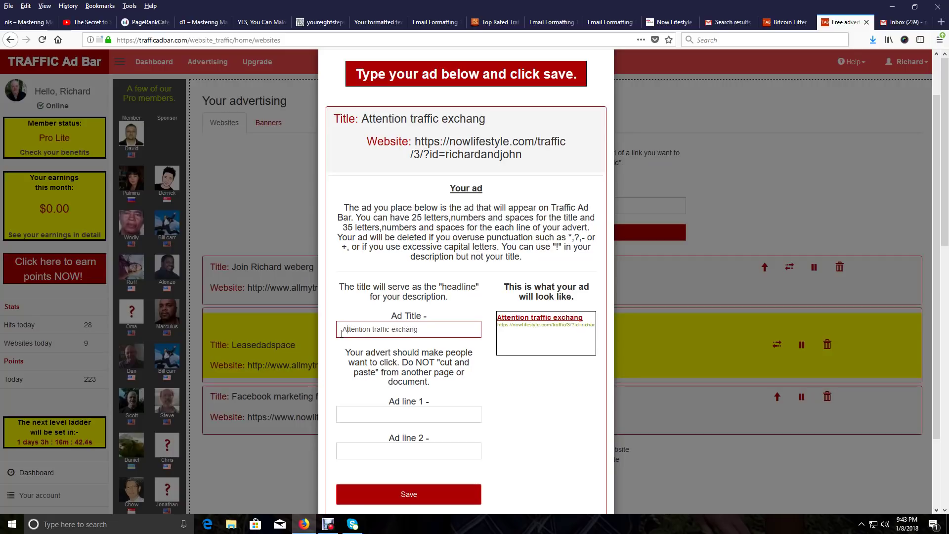
- Replace the ad title with "Get results from your mar"
key(Delete)
key(Delete)
key(Delete)
key(Delete)
key(Delete)
key(Delete)
key(Delete)
key(Delete)
key(Delete)
key(Delete)
key(Delete)
key(Delete)
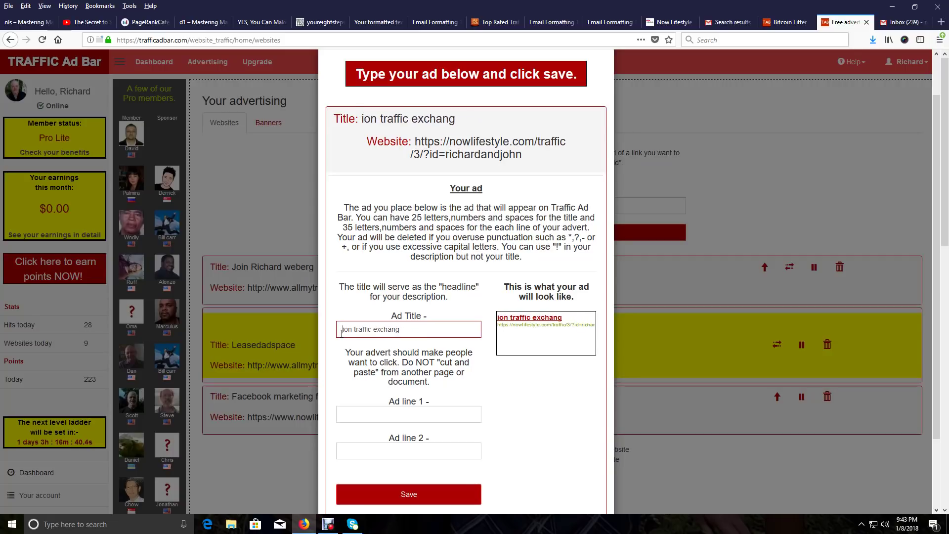
key(Delete)
key(Delete)
key(Delete)
key(Delete)
key(Delete)
key(Delete)
key(Delete)
key(Delete)
key(Delete)
key(Delete)
key(Delete)
key(Delete)
key(Delete)
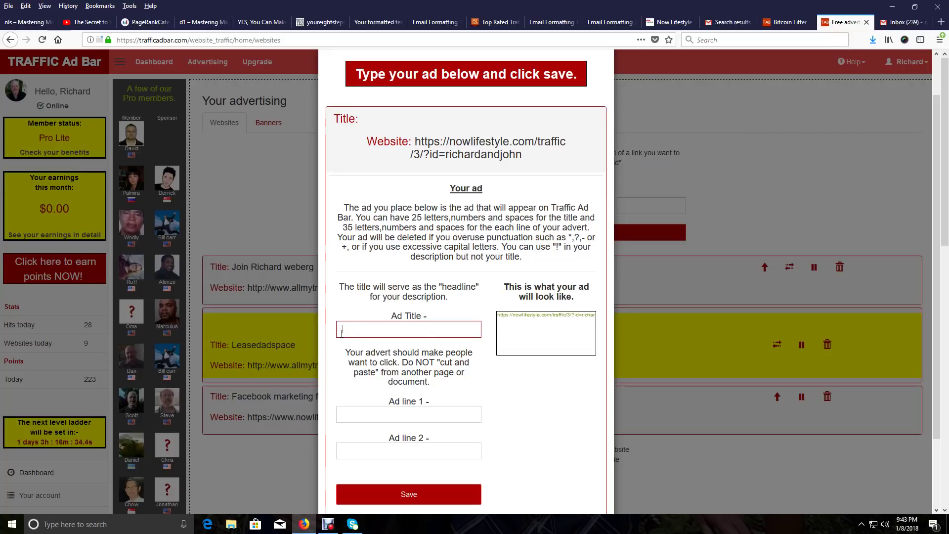
text(G)
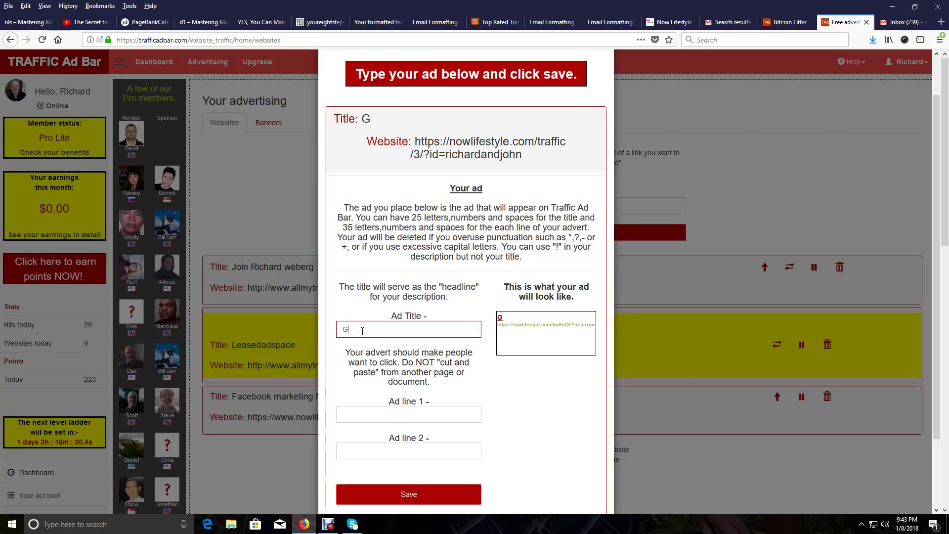
text(et results)
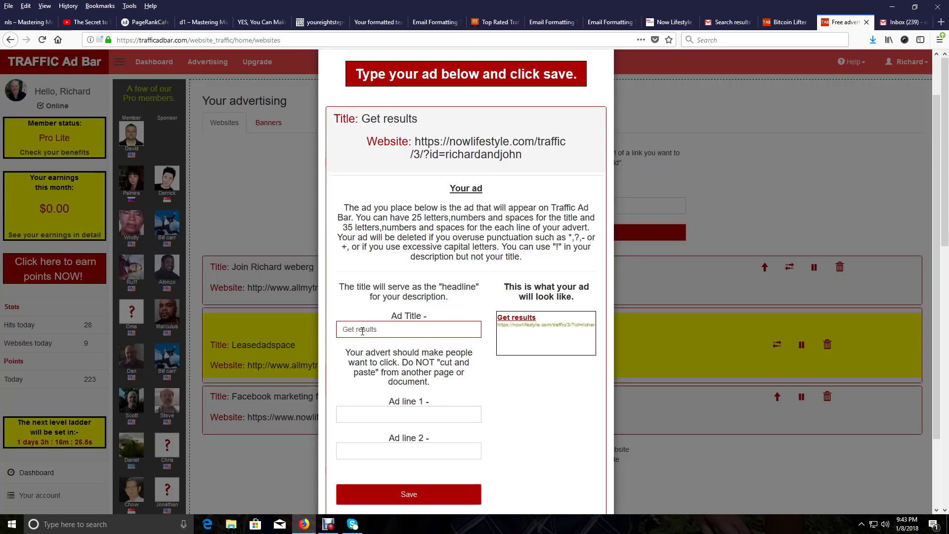
text( from your mar)
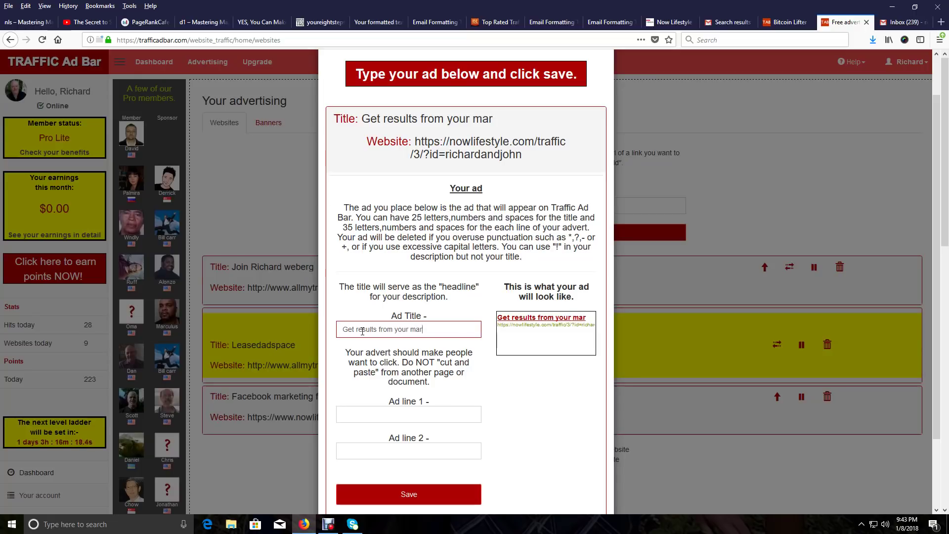
- Clear the ad title and set it to "Traffic exchange results!"
key(Left)
key(Delete)
key(Delete)
key(Delete)
key(Delete)
key(Delete)
key(Delete)
key(Delete)
key(Delete)
key(Delete)
key(Delete)
key(Delete)
key(Delete)
key(Delete)
key(Delete)
key(Delete)
key(Delete)
key(Delete)
key(Delete)
key(Delete)
key(Delete)
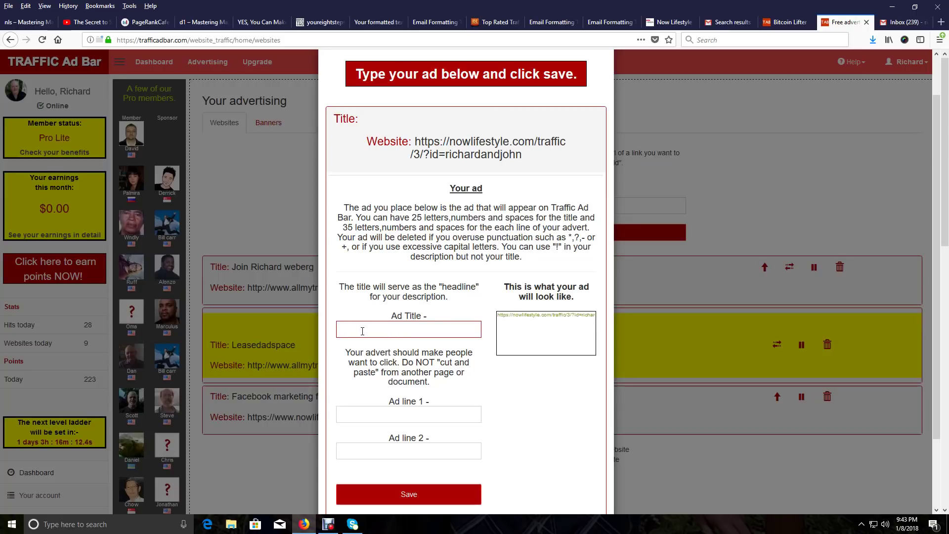
text(Traf)
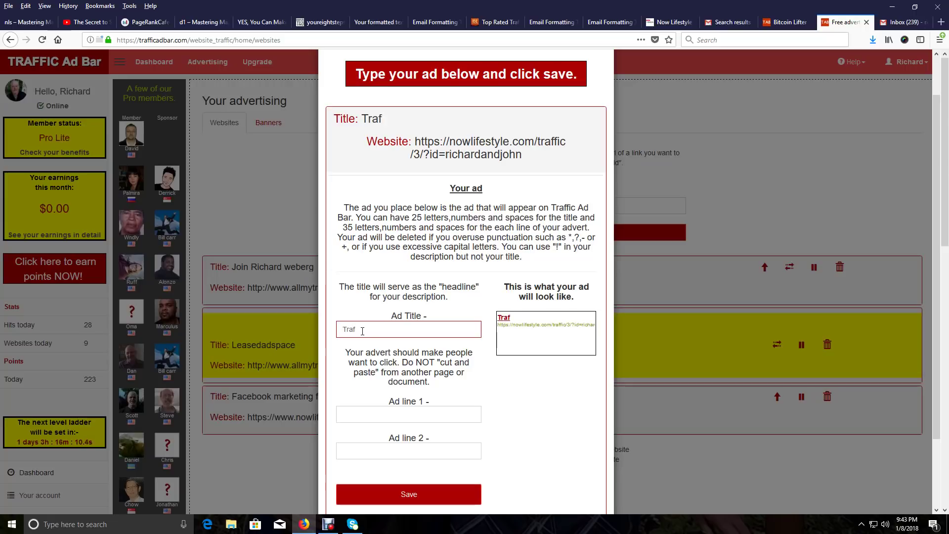
text(fic exchan)
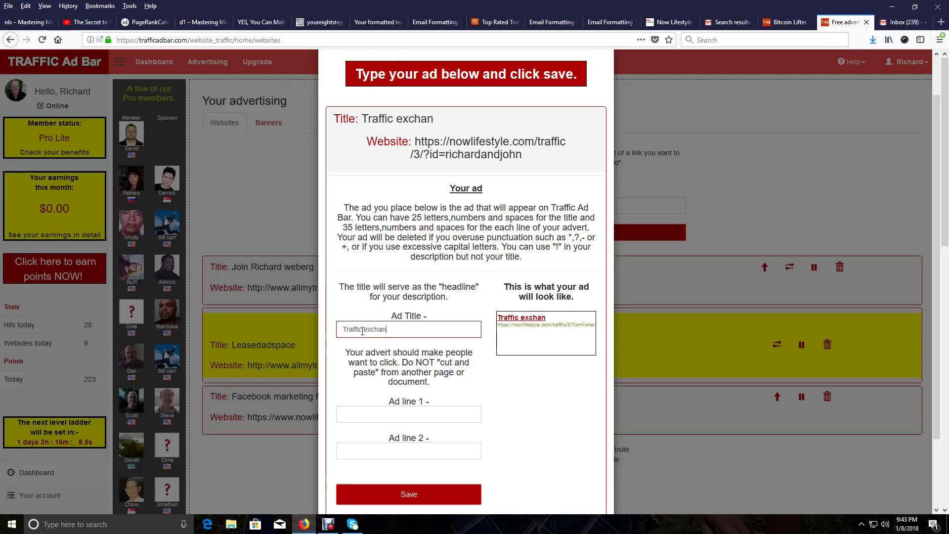
text(ge results!)
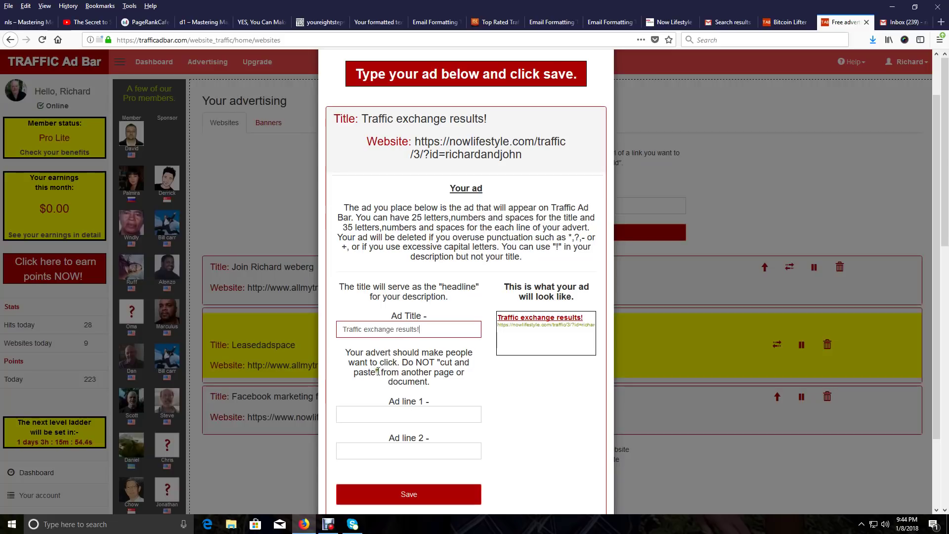
click(341, 329)
- Check the traffic page preview wording on Now Lifestyle, then return to Traffic Ad Bar and enter "Perfect opportunity" as ad line 1
click(670, 22)
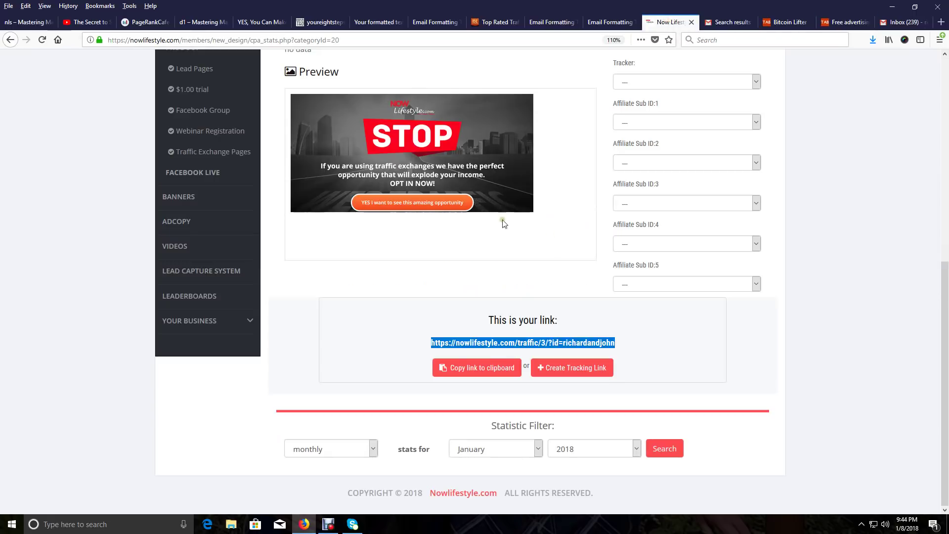
scroll(460, 263, up, 2)
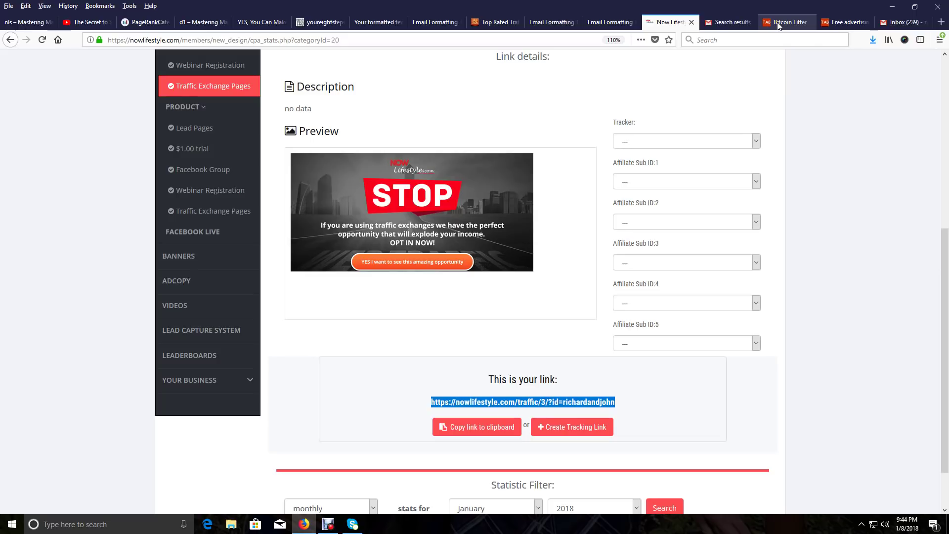
click(847, 21)
click(401, 411)
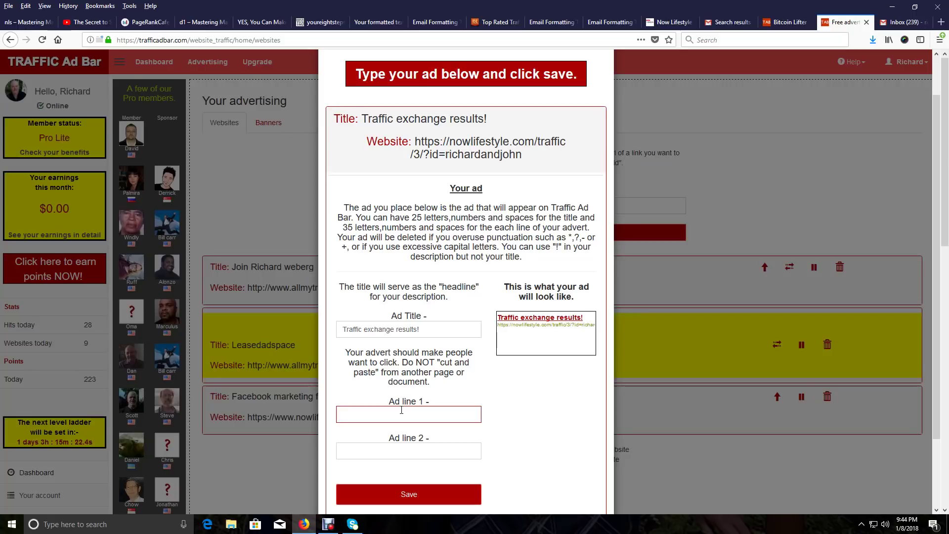
text(E)
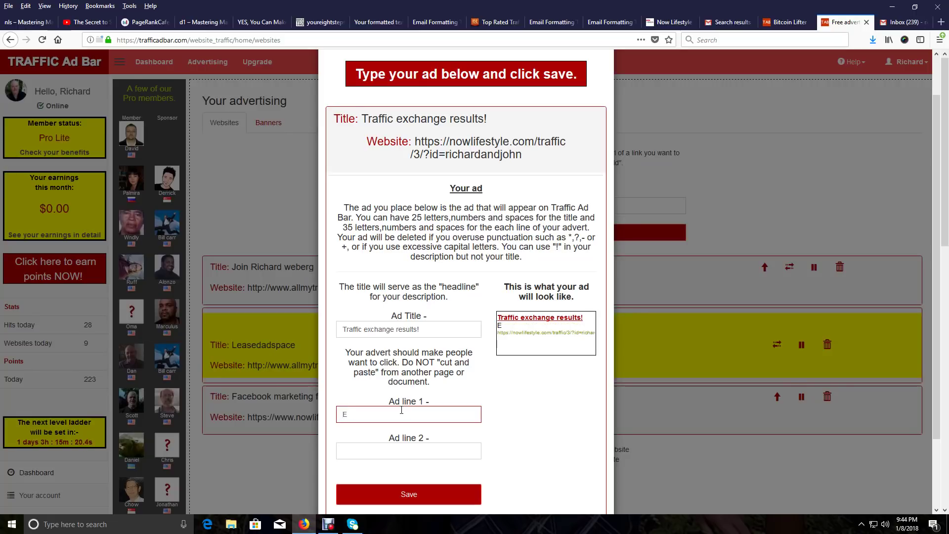
key(BackSpace)
text(Perfect opportunity)
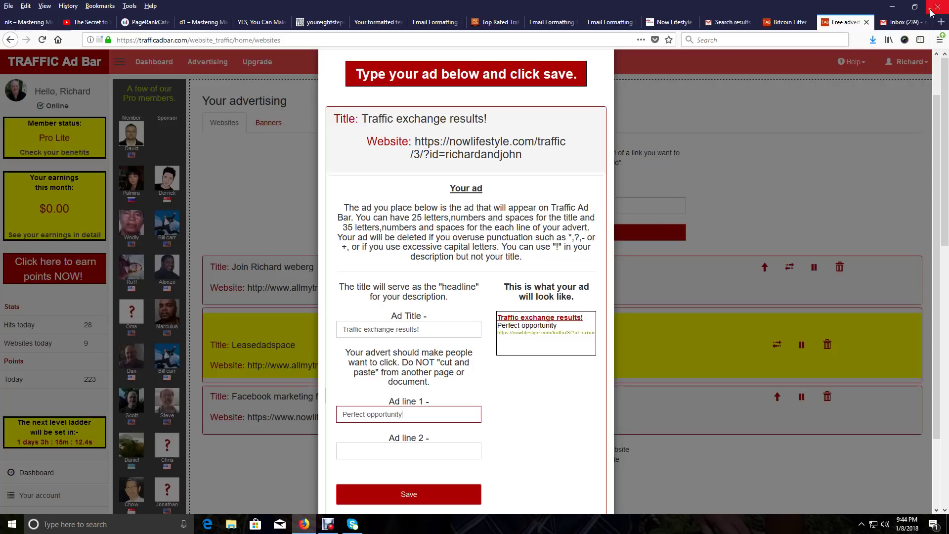
- Recheck the preview on Now Lifestyle, return to Traffic Ad Bar and enter "Explode your income now!" as ad line 2
click(677, 22)
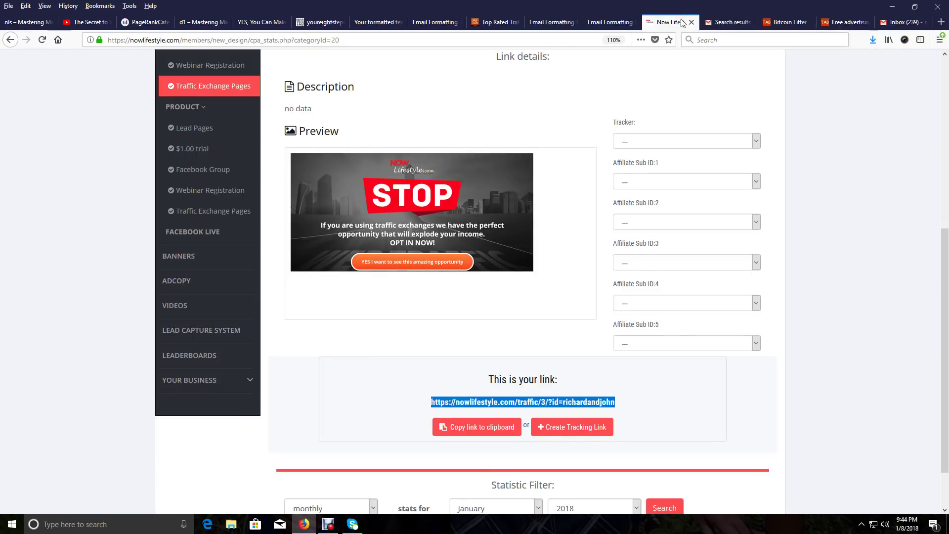
click(901, 22)
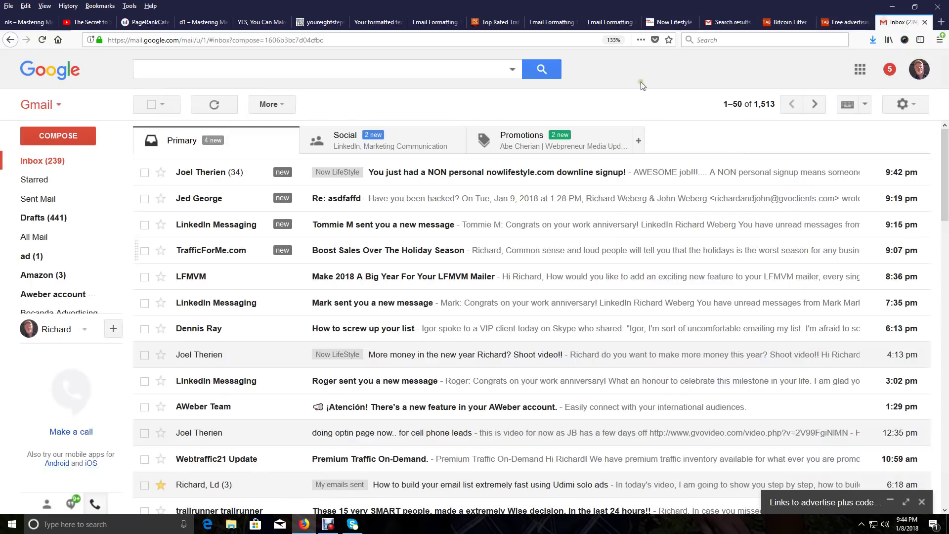
click(843, 22)
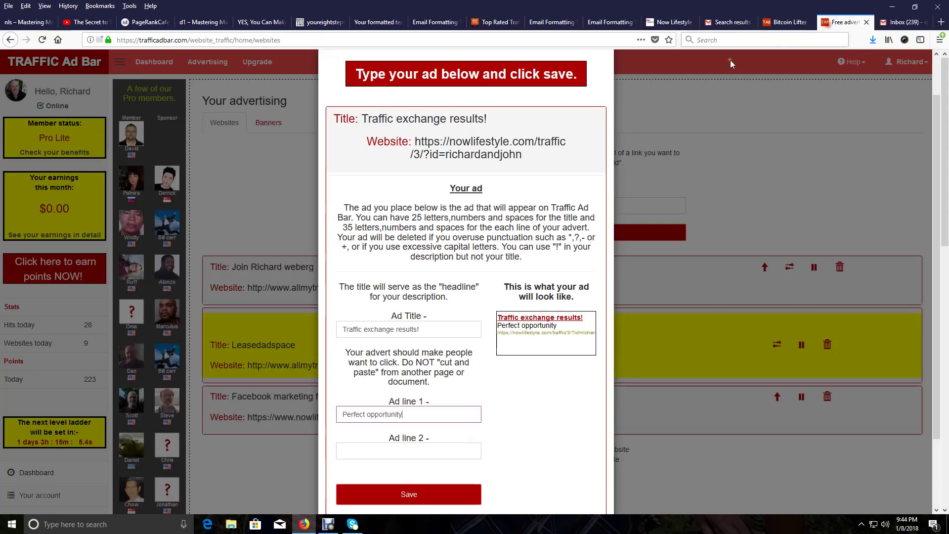
click(375, 457)
text(Exp)
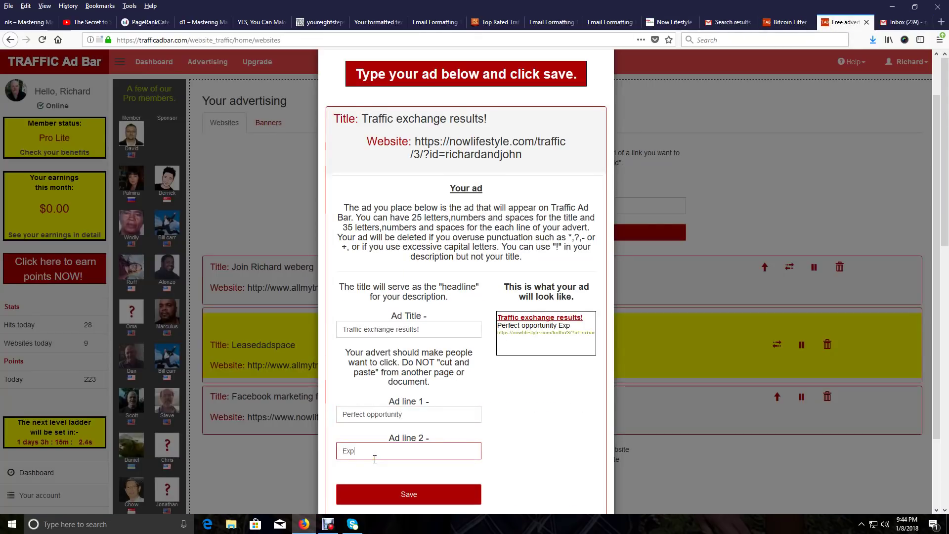
text(lode your )
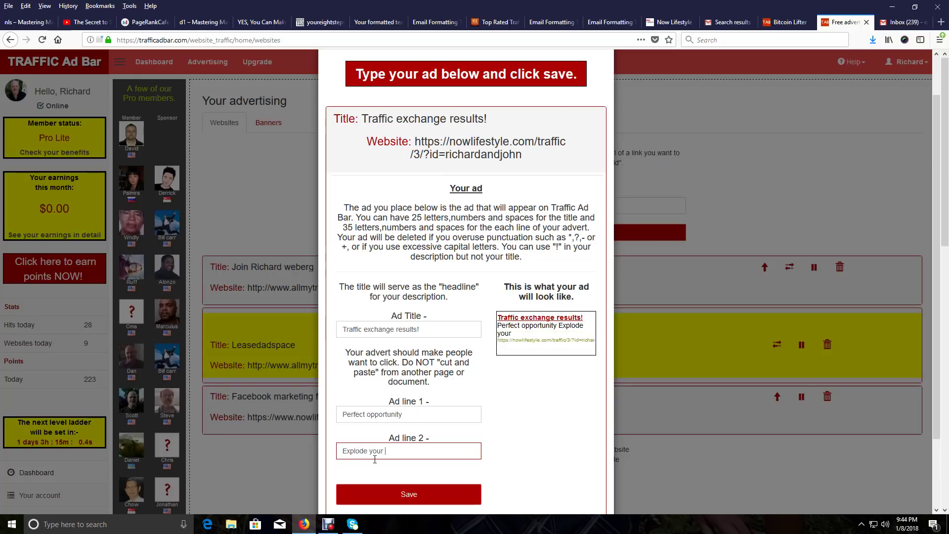
text(income bnow!)
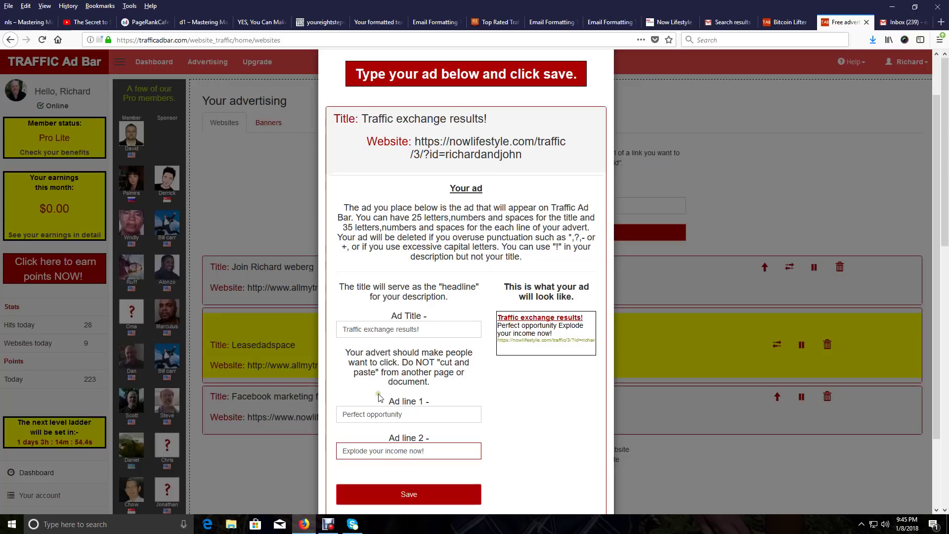
- Extend ad line 1 to "The Perfect opportunity to" and try to save the ad
click(344, 414)
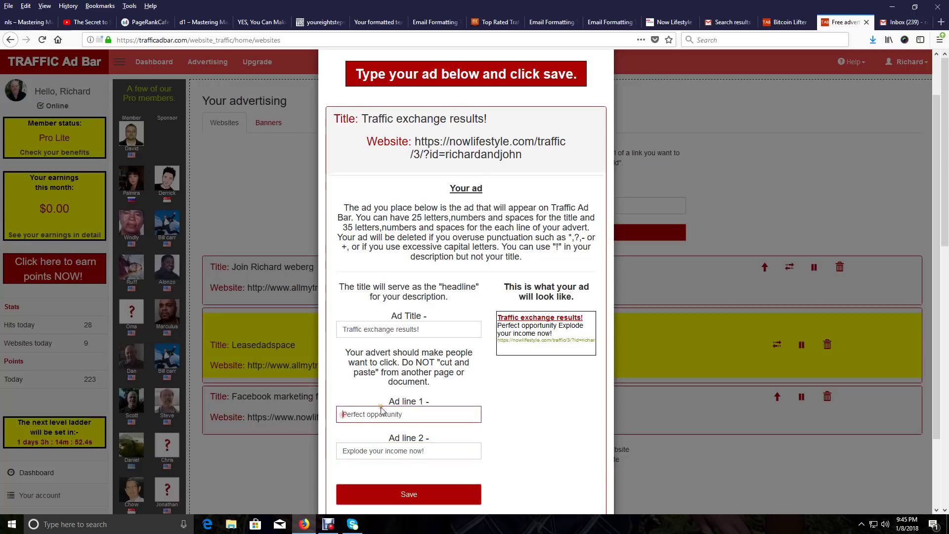
text(The)
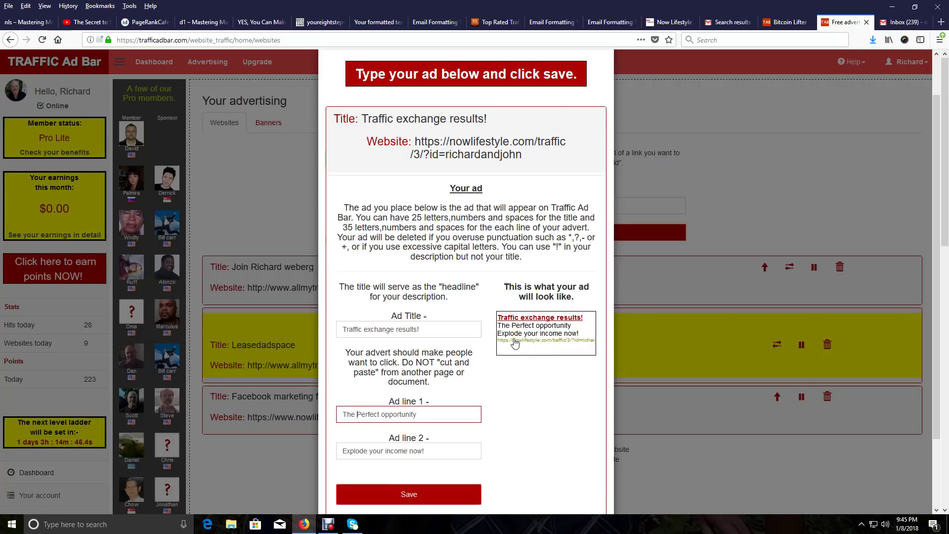
click(428, 415)
text(to)
click(432, 494)
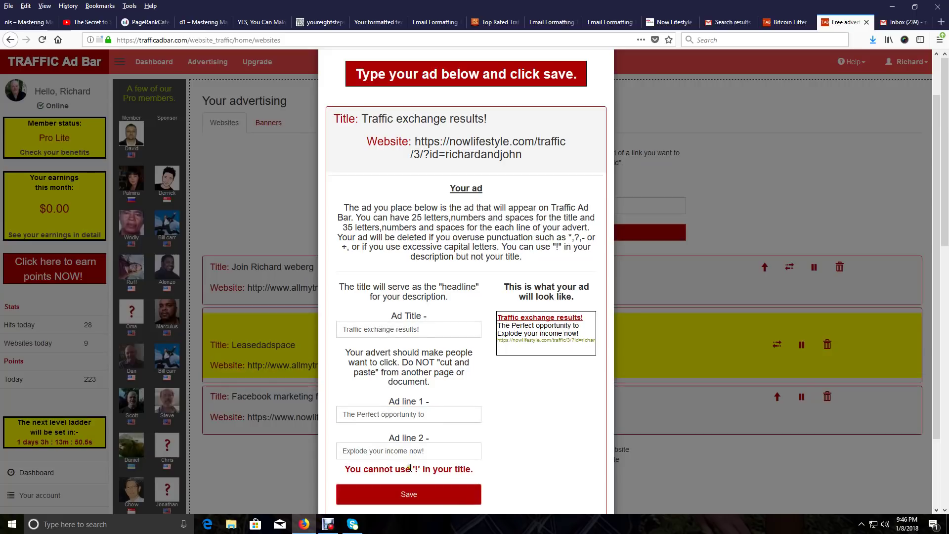
- Remove the exclamation mark from the ad title so it reads "Traffic exchange results" and save the ad
click(418, 330)
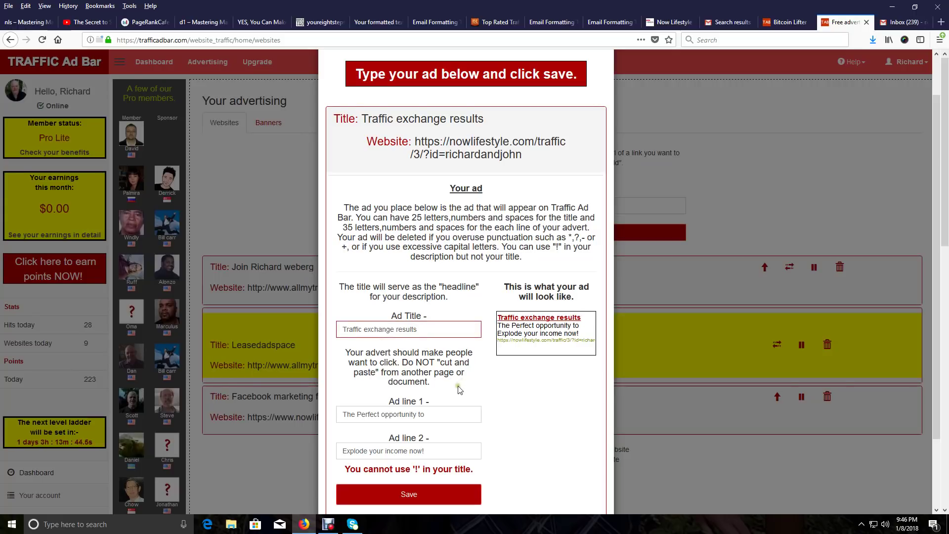
click(424, 496)
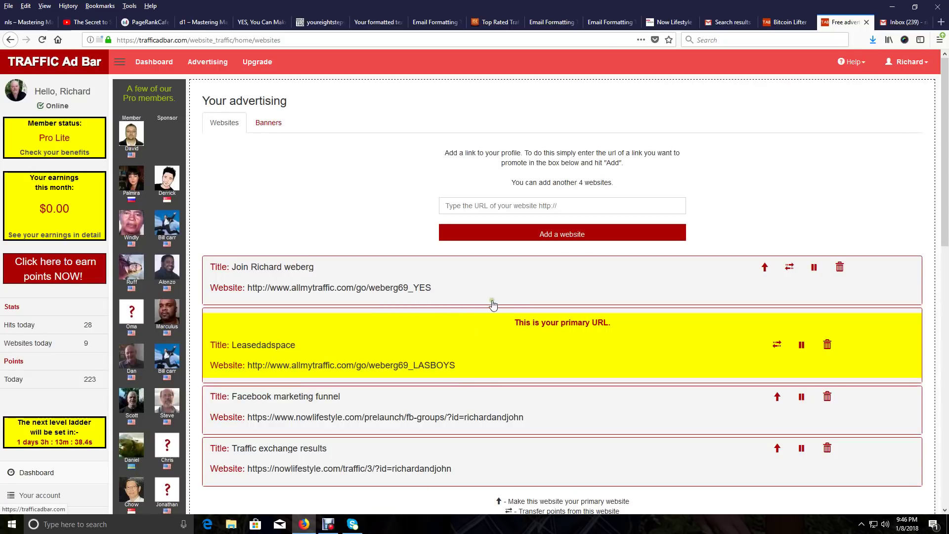
- Expand the "Traffic exchange results" website entry and review its Traffic Ad Bar link, URL, ad lines and preview
scroll(489, 306, down, 2)
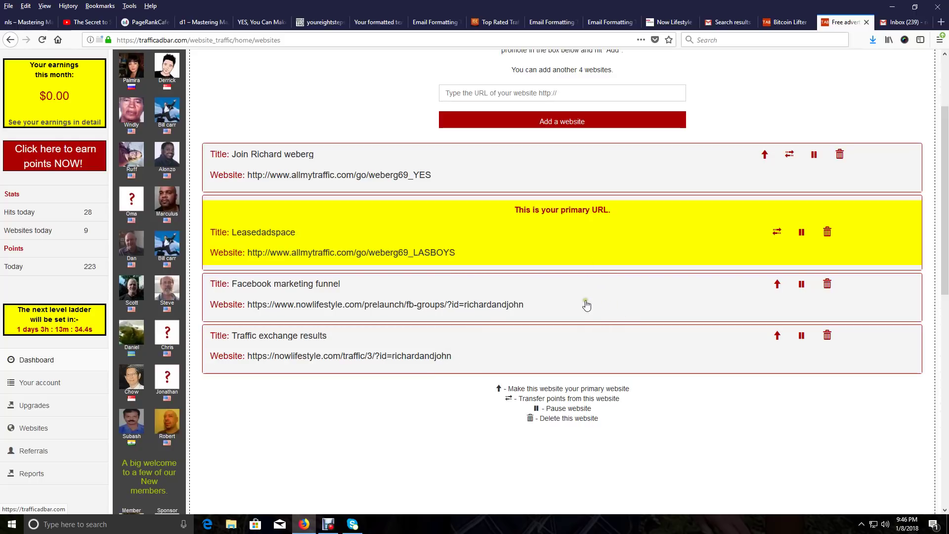
click(613, 350)
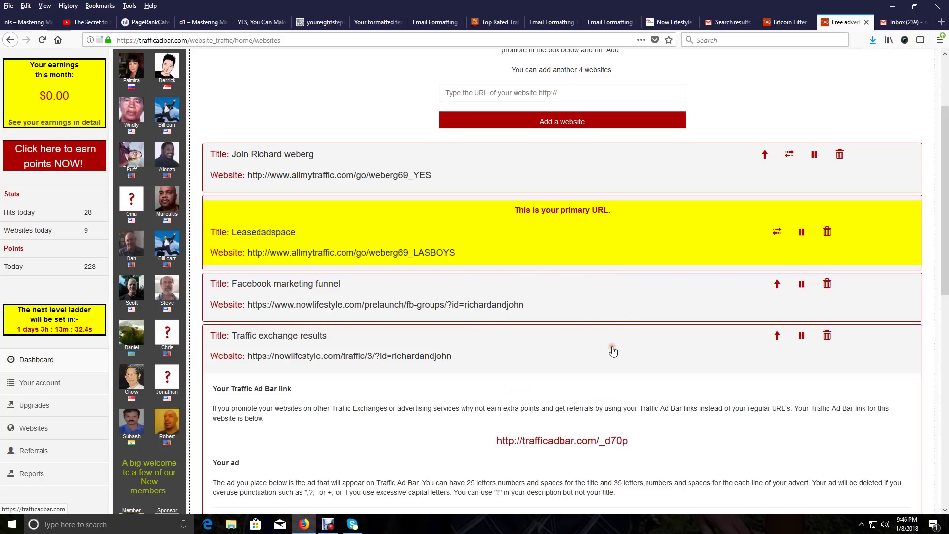
scroll(613, 351, down, 3)
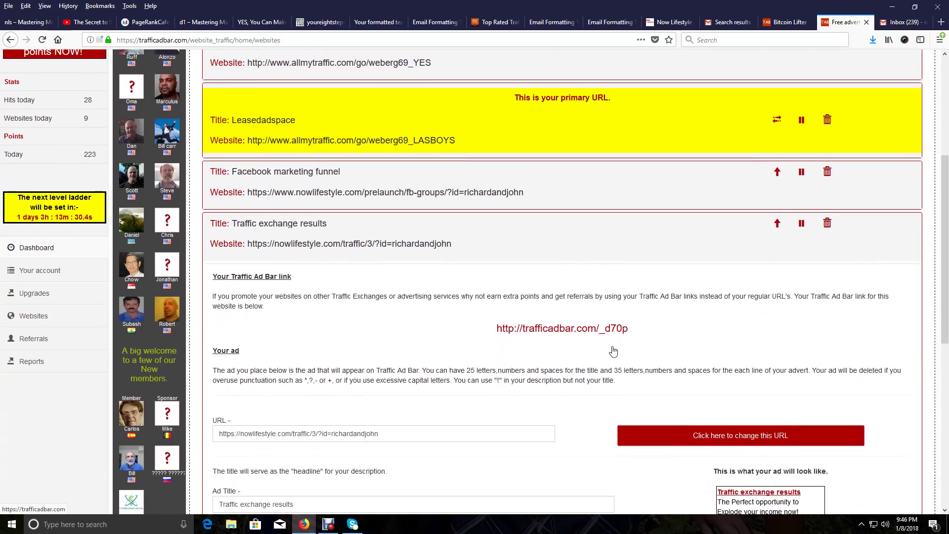
scroll(613, 351, down, 1)
scroll(613, 351, down, 3)
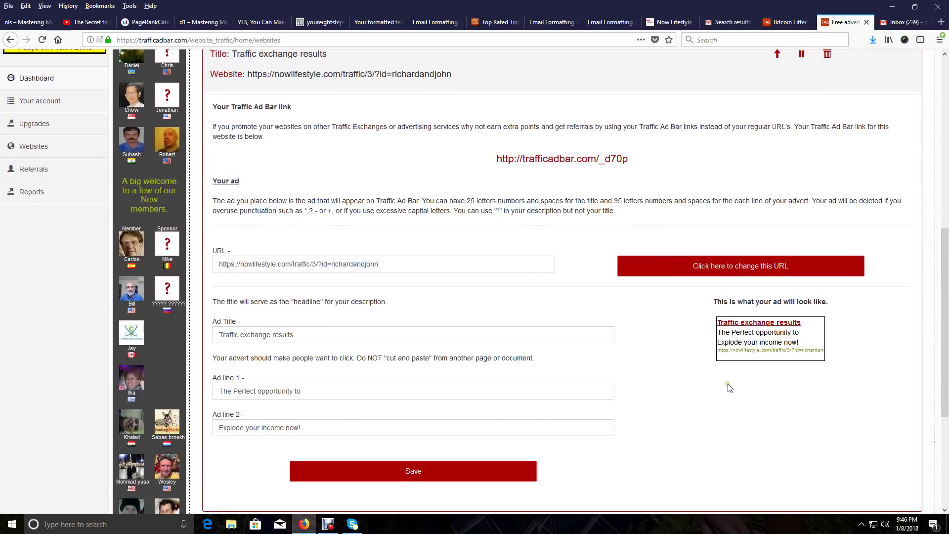
scroll(729, 385, up, 1)
scroll(396, 418, down, 2)
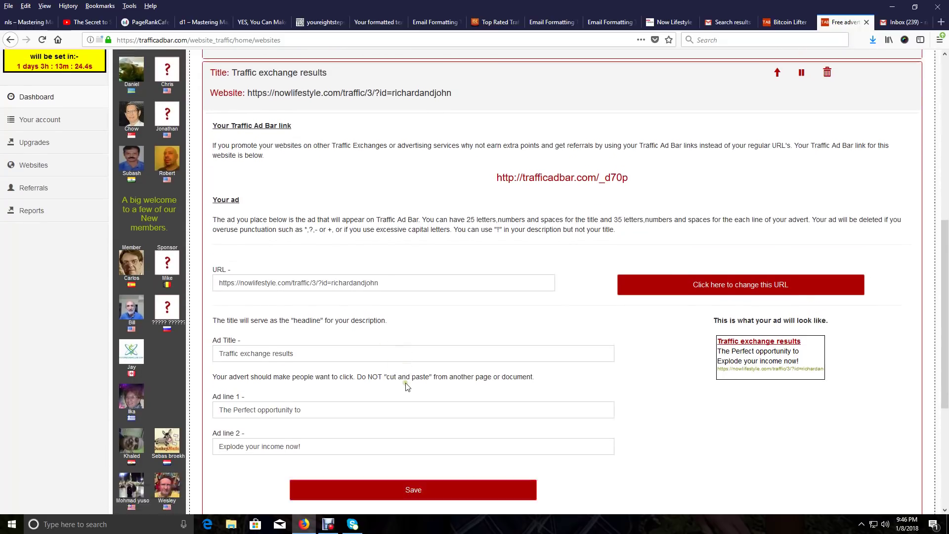
scroll(475, 413, up, 1)
scroll(475, 412, up, 4)
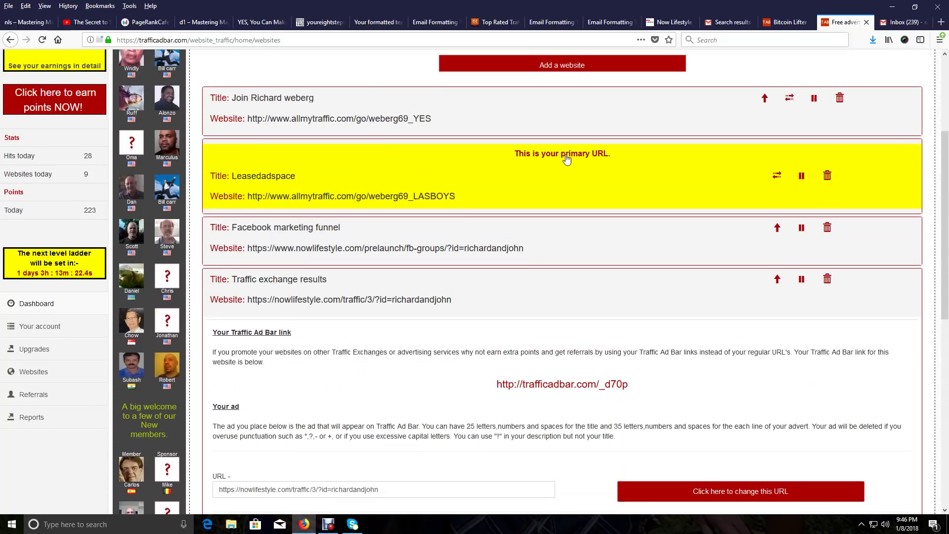
- Expand the first website entry in the advertising list and review its Traffic Ad Bar link, ad text and preview
click(566, 121)
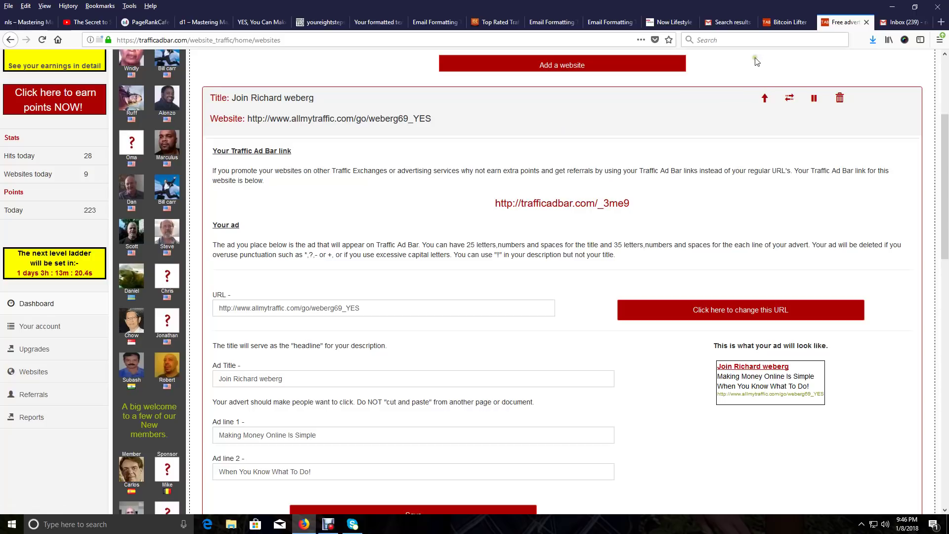
scroll(603, 236, down, 2)
scroll(603, 236, up, 5)
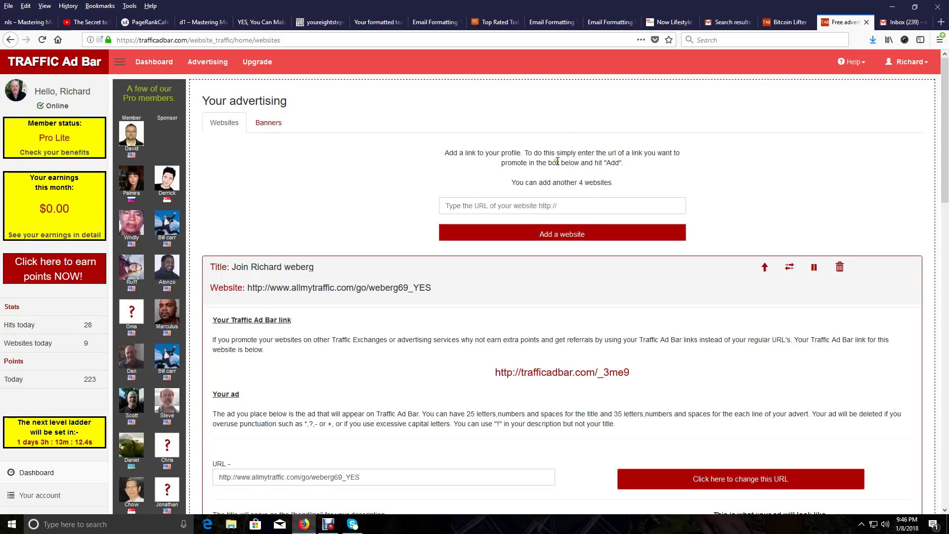
scroll(558, 161, down, 5)
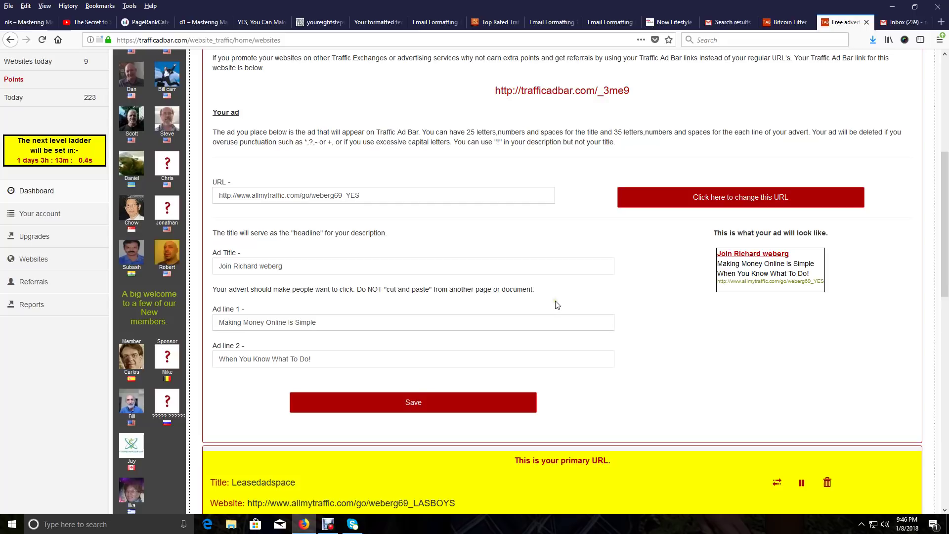
scroll(557, 305, up, 6)
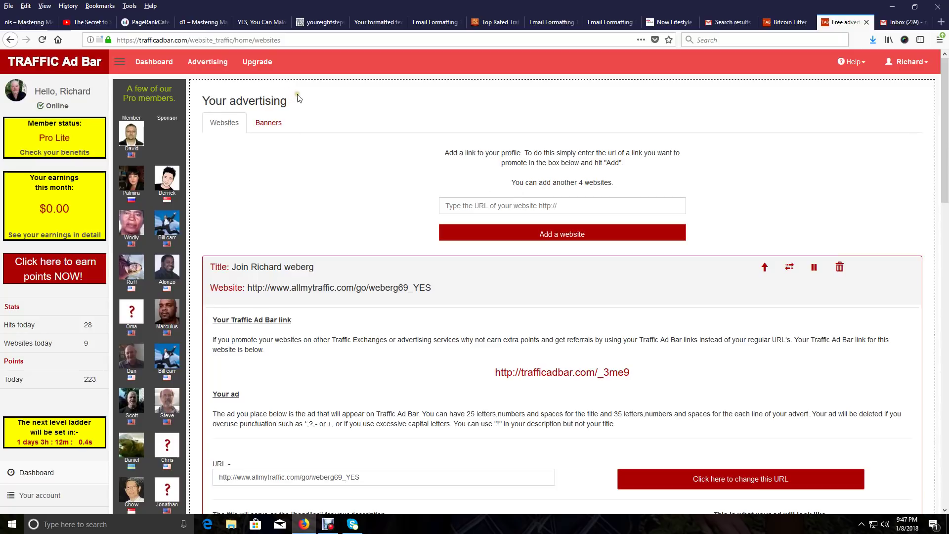
- Switch to the Bitcoin Lifter page and highlight the row of text ads in its Traffic Ad Bar strip for review
click(785, 28)
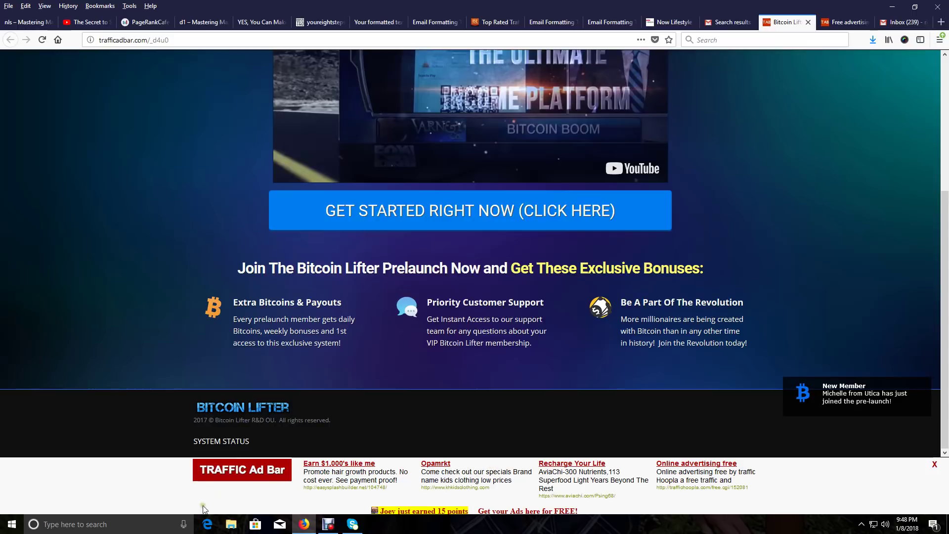
drag(205, 497, 762, 500)
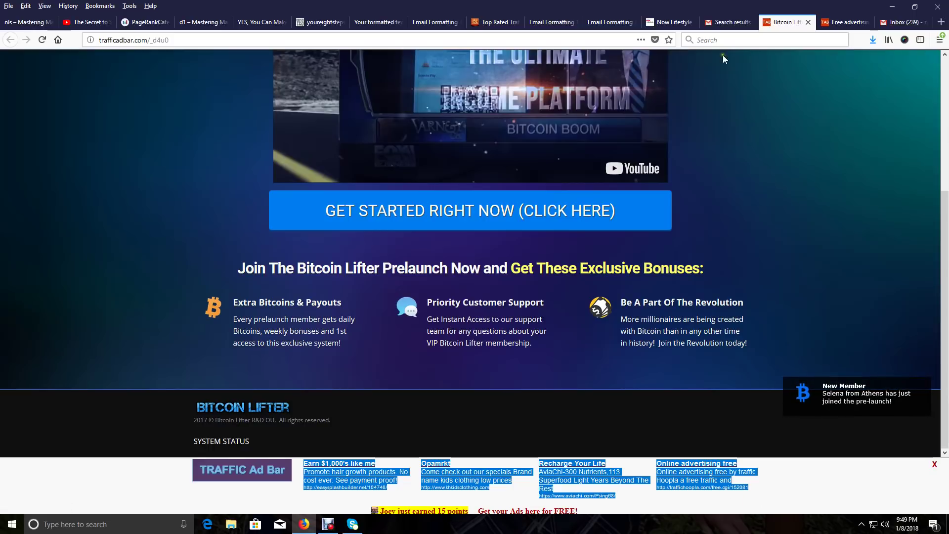
- Switch to the Gmail search results, open the Traffic Ad Bar daily email dated 12/24/17 and visit its Link 1
click(732, 24)
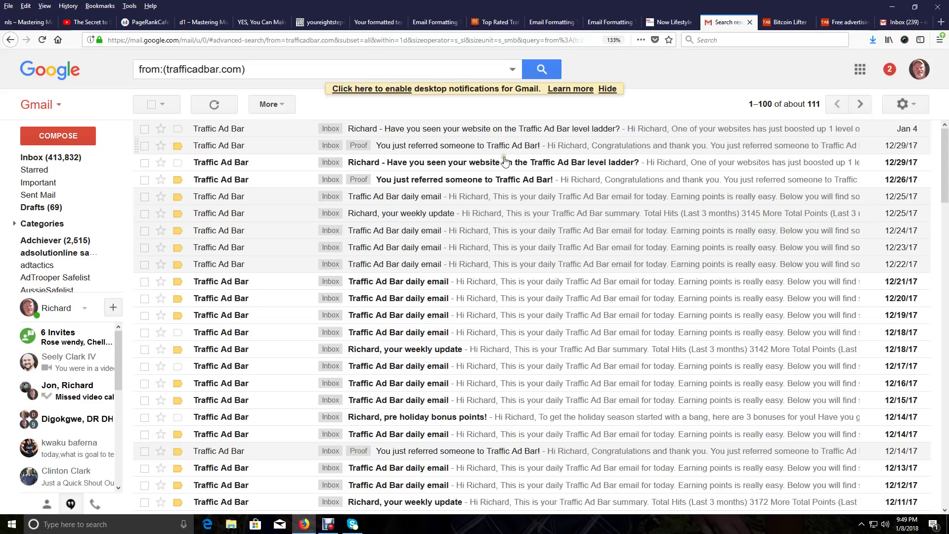
click(467, 233)
scroll(476, 222, down, 1)
scroll(477, 227, down, 5)
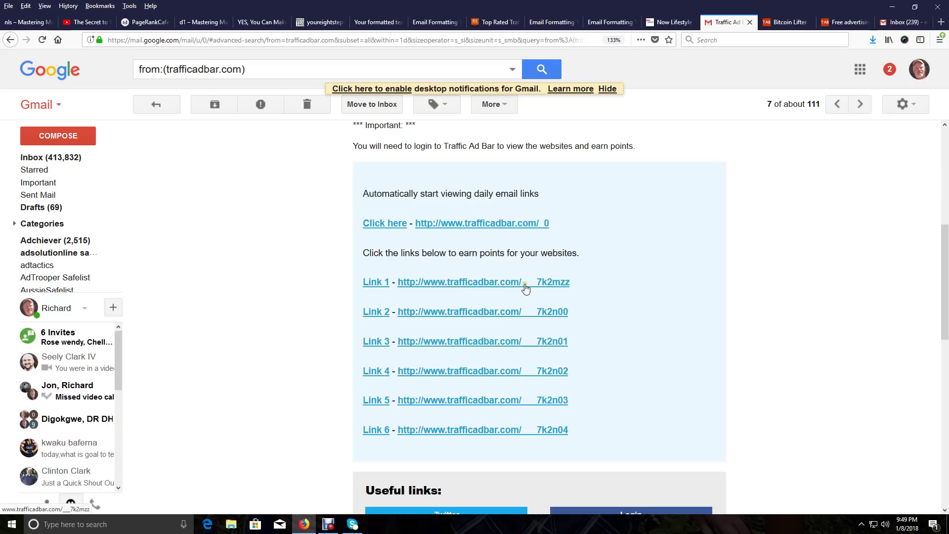
click(525, 288)
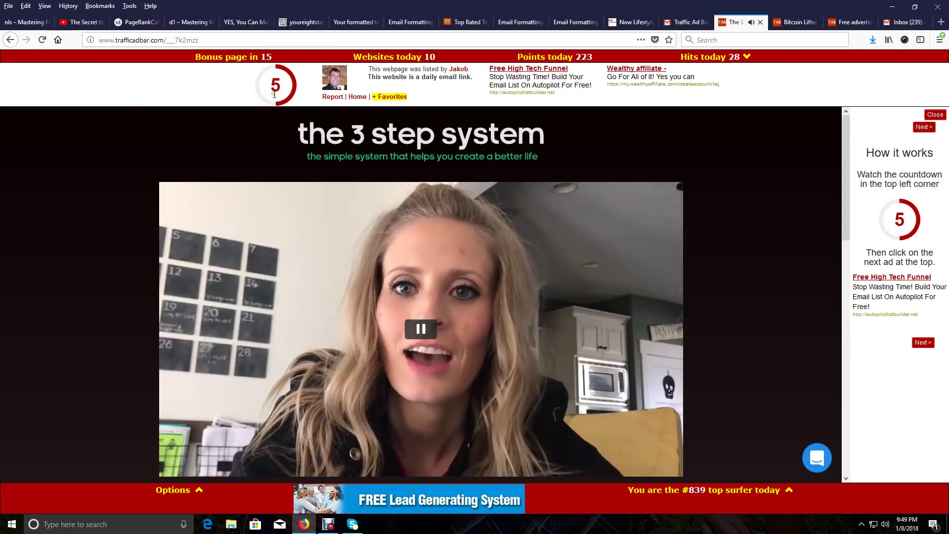
- Pause the page's video, view the Free High Tech Funnel ad to earn points, and close that surfing tab
click(421, 329)
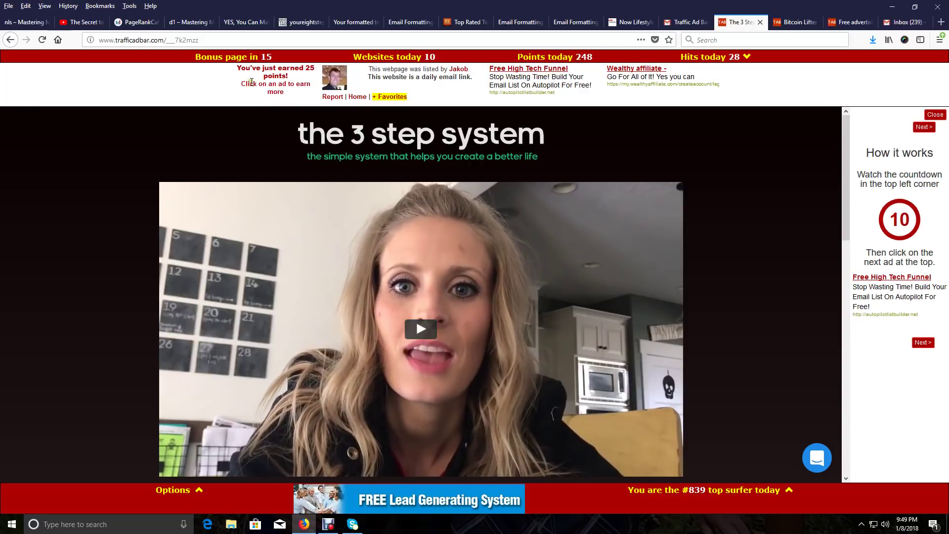
click(516, 71)
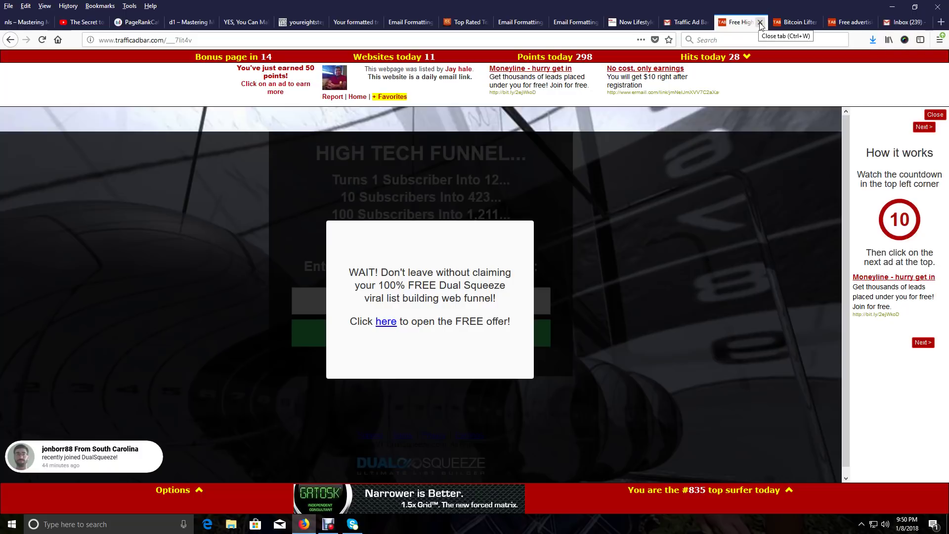
click(760, 23)
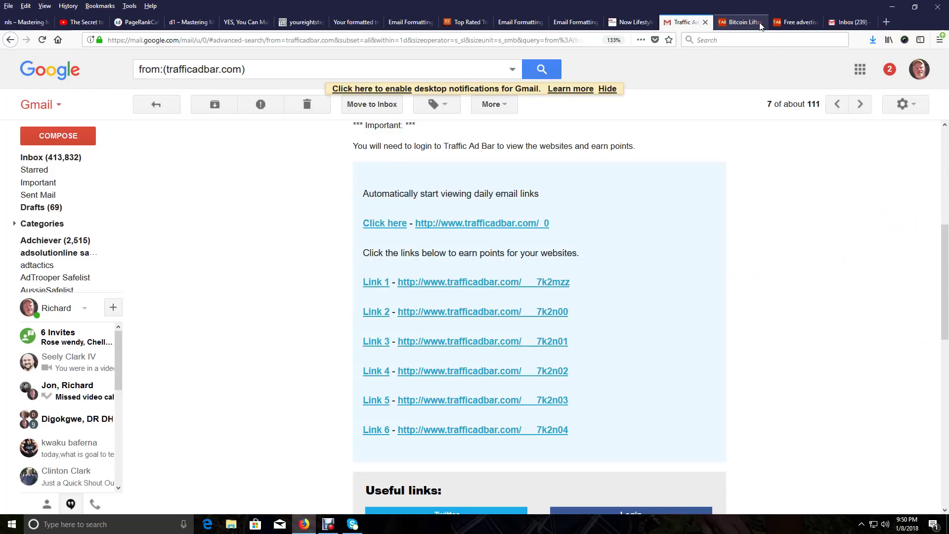
- Return to the Traffic Ad Bar advertising page, start earning points by surfing, and view the Wealthy affiliate ad
click(794, 23)
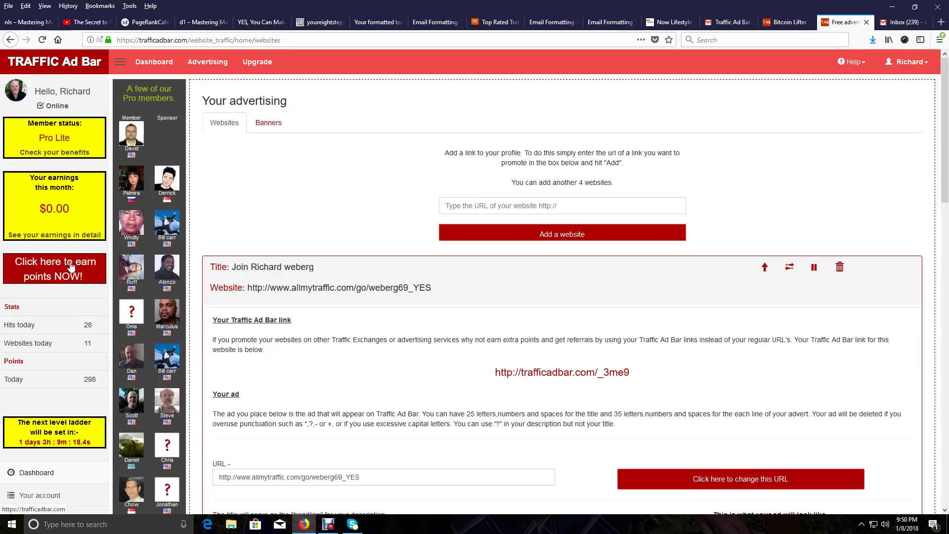
click(31, 271)
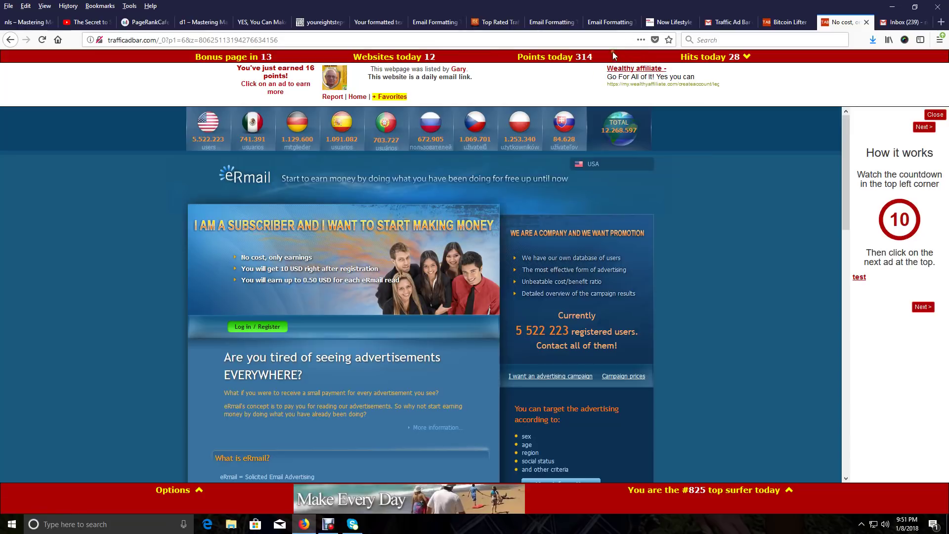
click(621, 75)
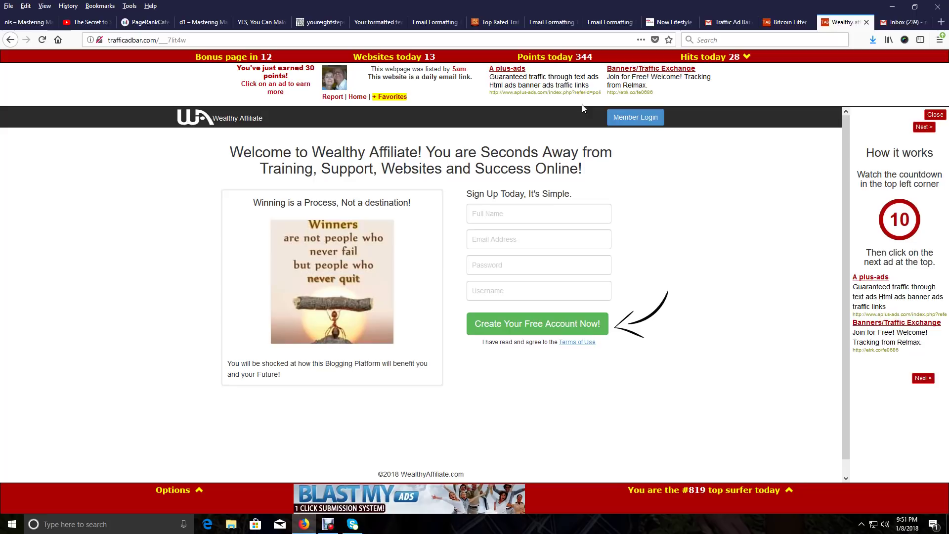
- Highlight the Bitcoin Lifter page's text ads again for review, and return to the surfing page to open the Banners/Traffic Exchange ad
click(787, 21)
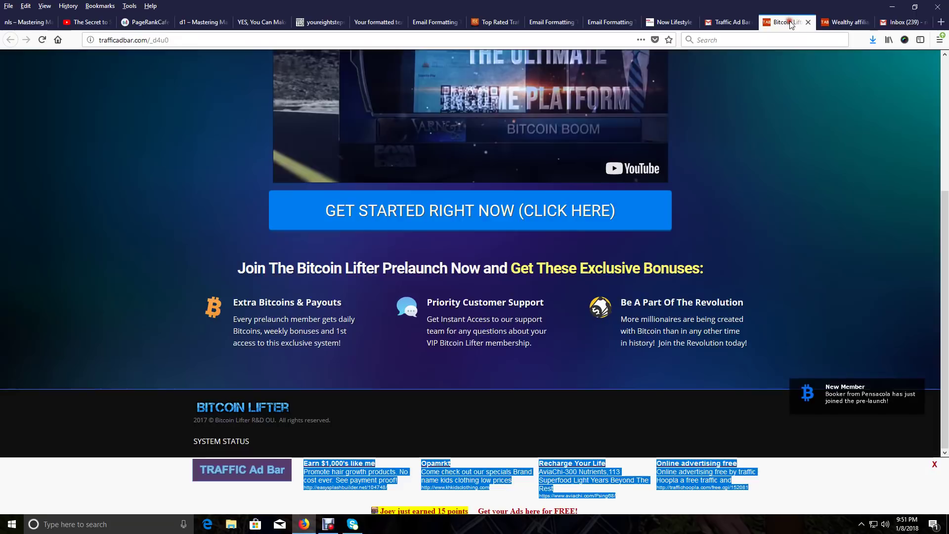
drag(178, 471, 748, 497)
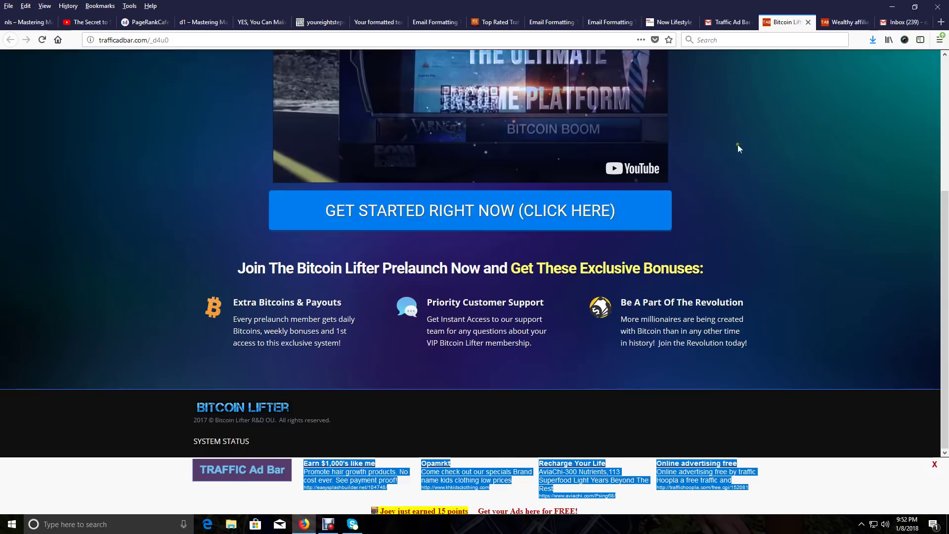
click(846, 22)
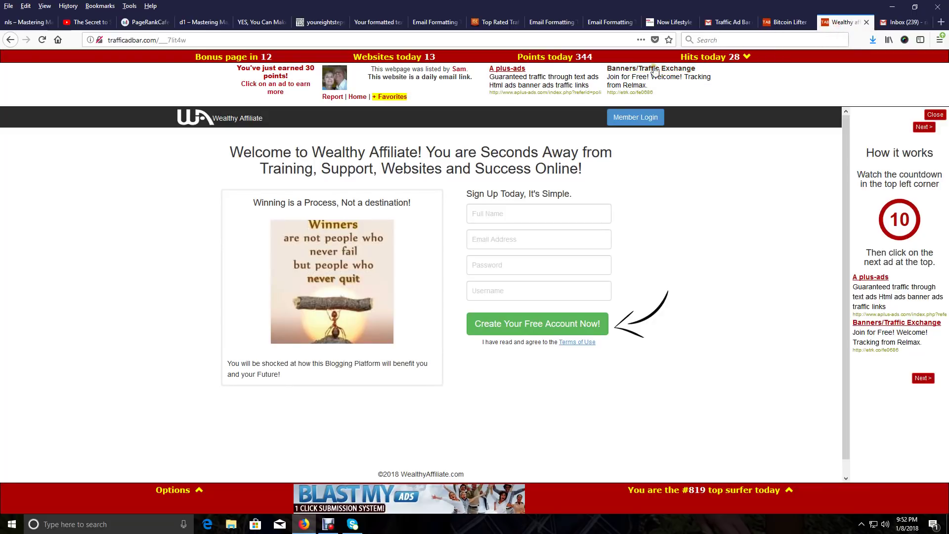
click(636, 70)
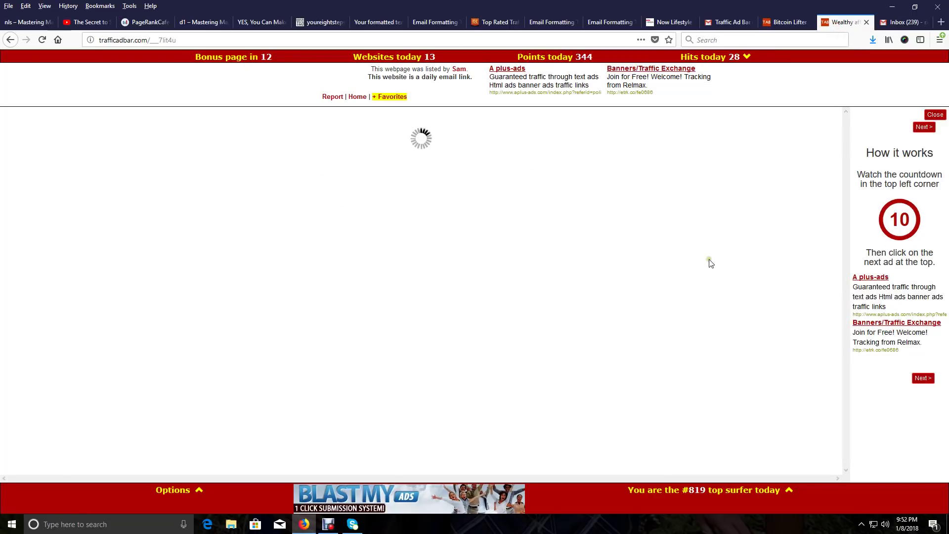